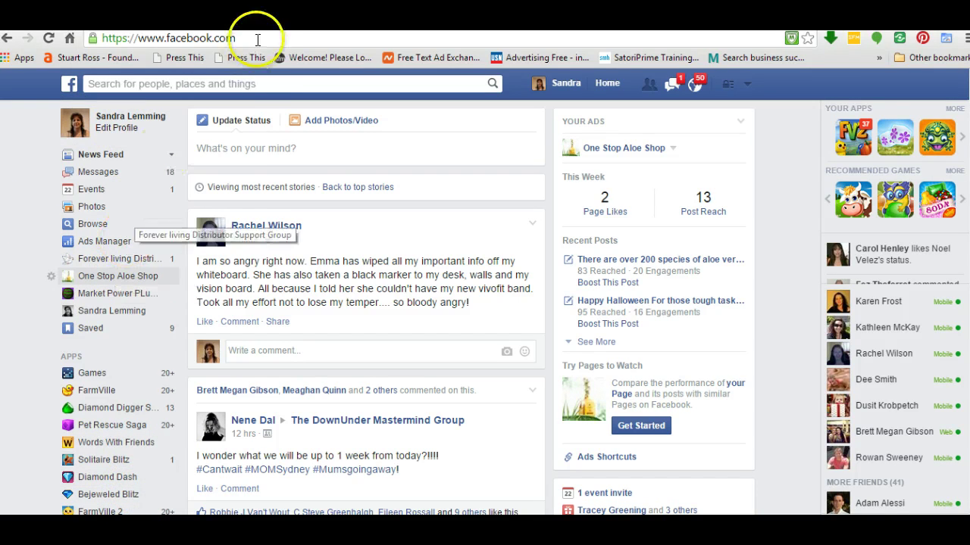
Open the Welcomeyoumorons page from the list of managed pages.
{"action": "left_click", "coordinate": [268, 85]}
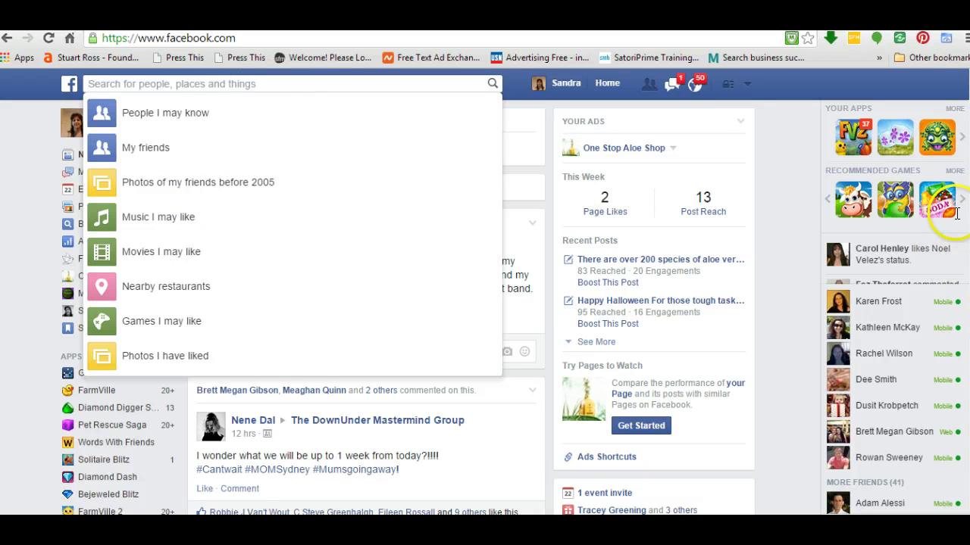
{"action": "left_click", "coordinate": [748, 86]}
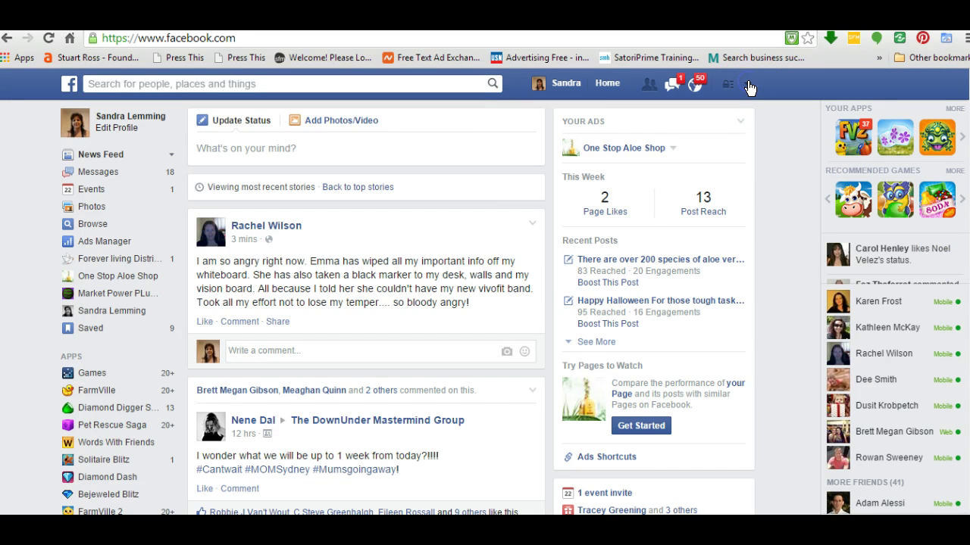
{"action": "left_click", "coordinate": [748, 86]}
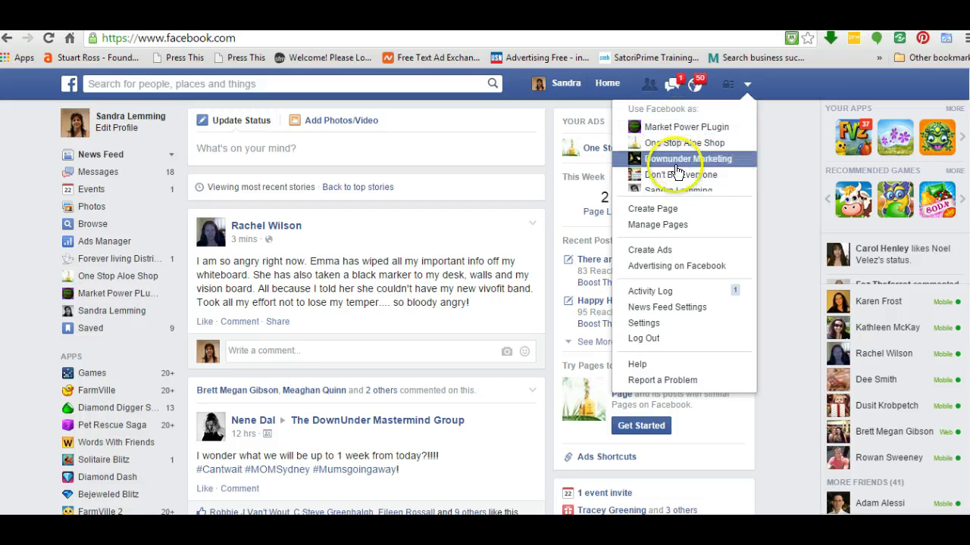
{"action": "left_click", "coordinate": [671, 226]}
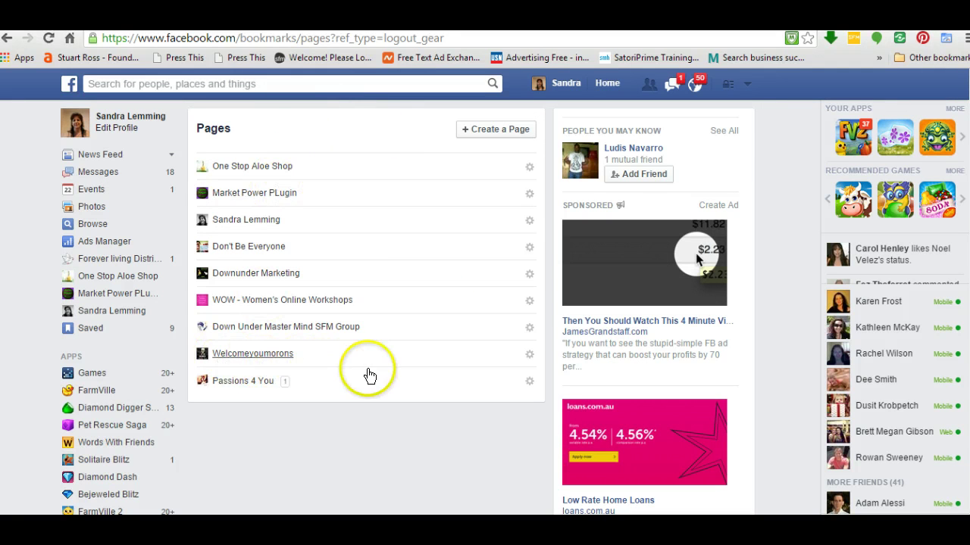
{"action": "left_click", "coordinate": [529, 358]}
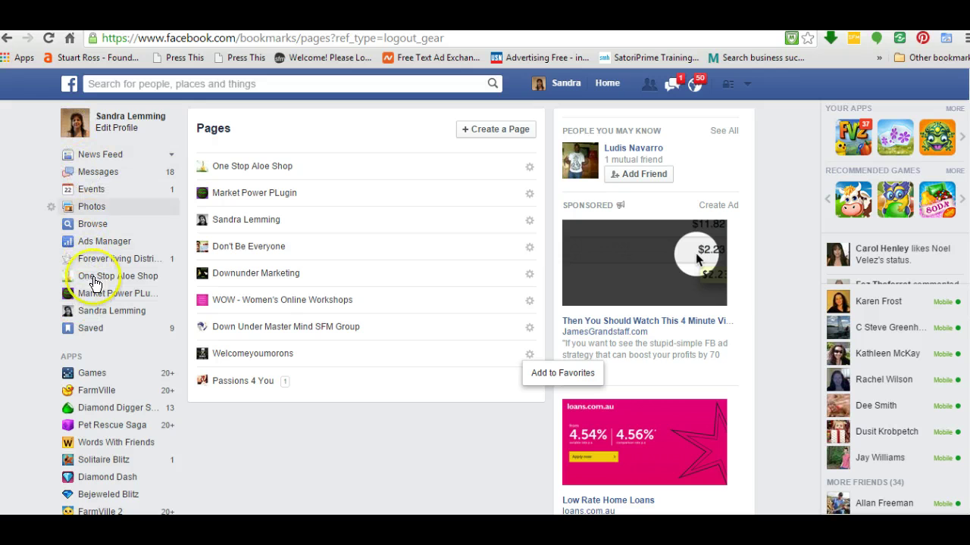
{"action": "left_click", "coordinate": [268, 356]}
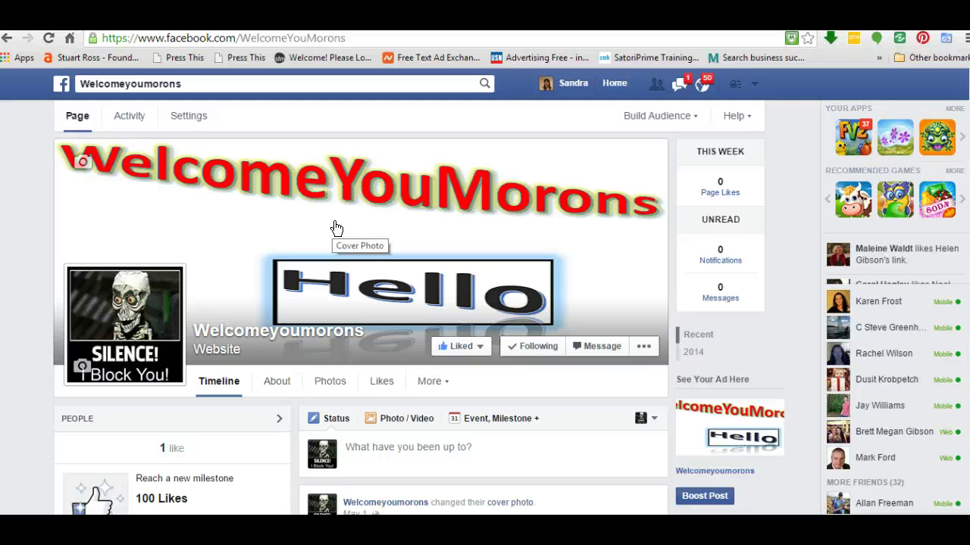
{"action": "left_click", "coordinate": [611, 244]}
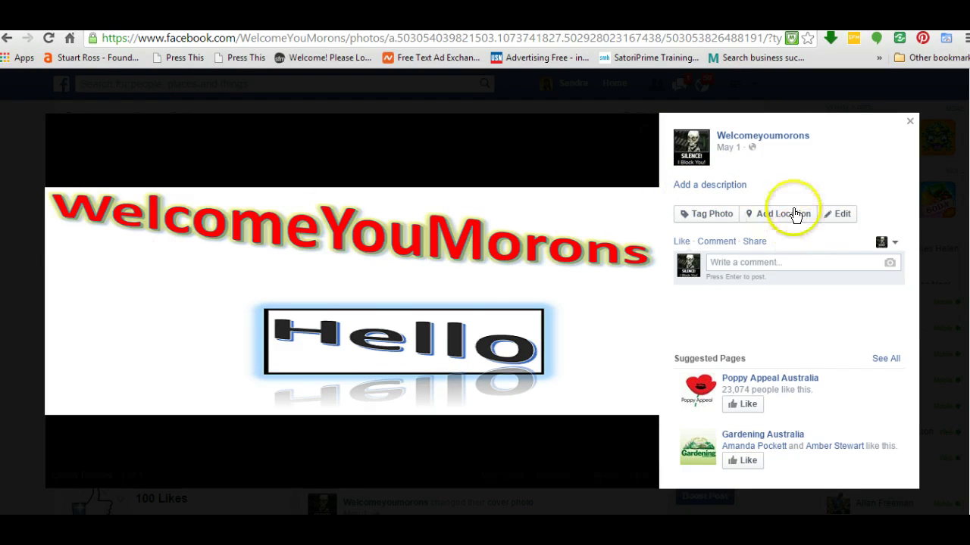
{"action": "left_click", "coordinate": [847, 215]}
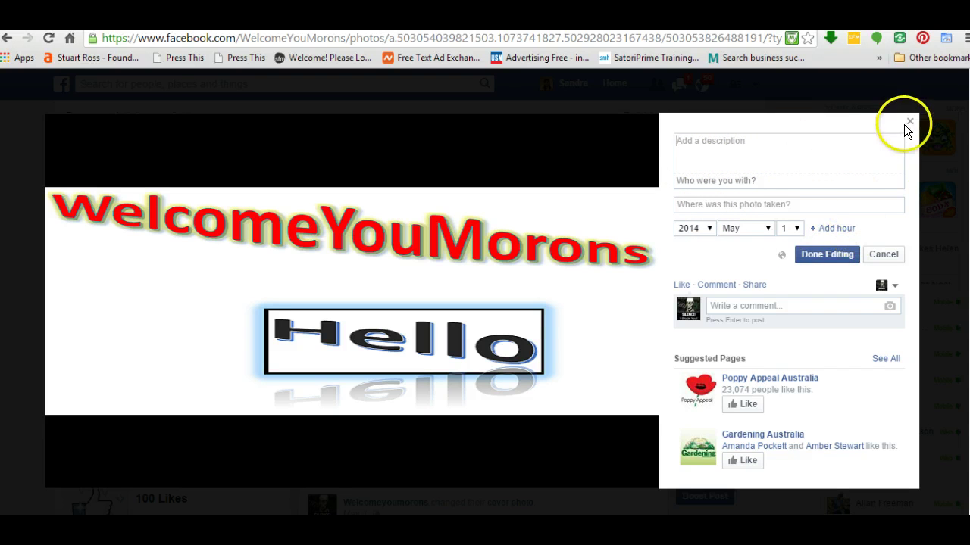
{"action": "left_click", "coordinate": [721, 153]}
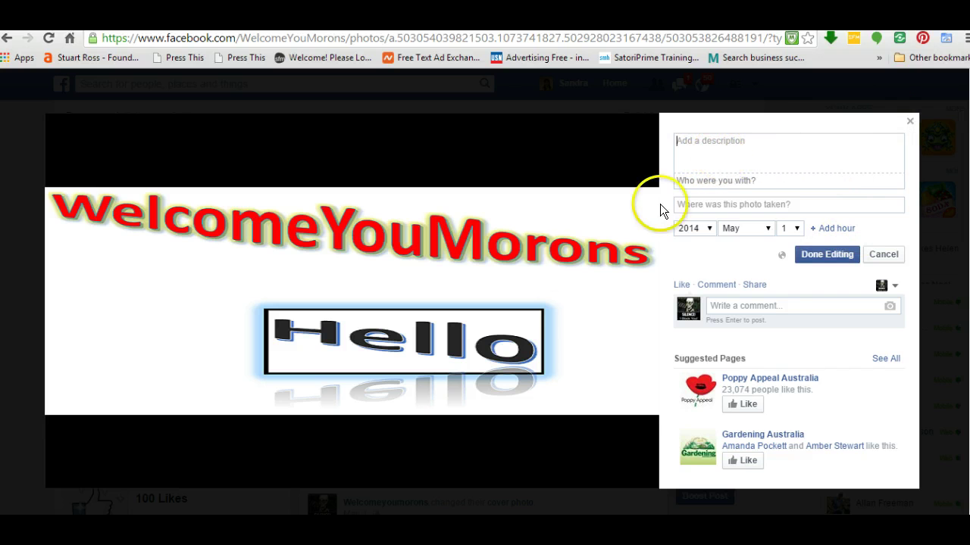
{"action": "mouse_move", "coordinate": [169, 216]}
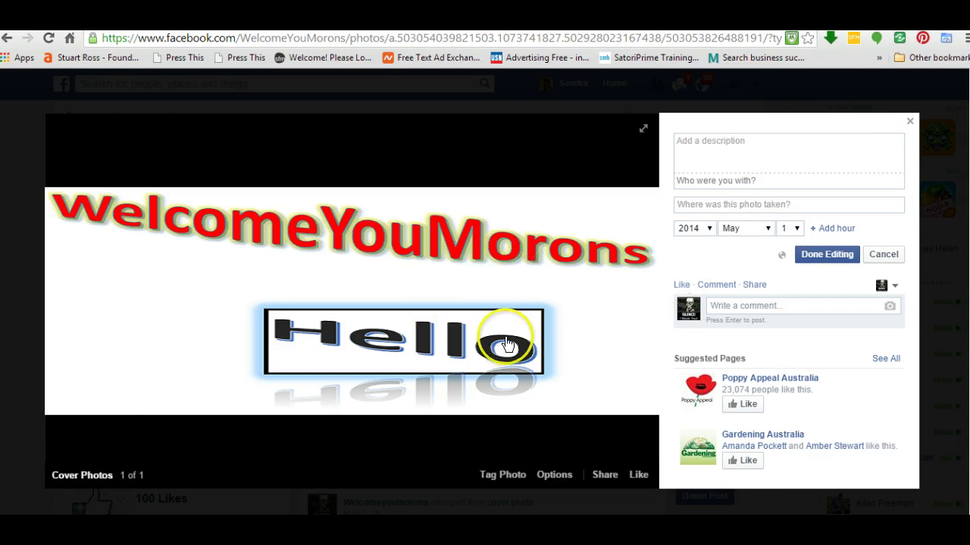
{"action": "left_click", "coordinate": [912, 122]}
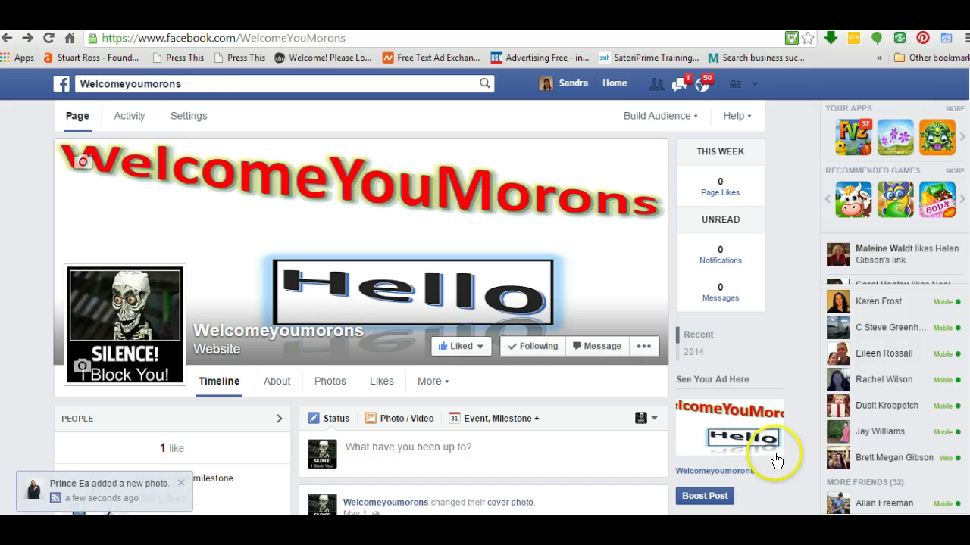
{"action": "left_click", "coordinate": [644, 346]}
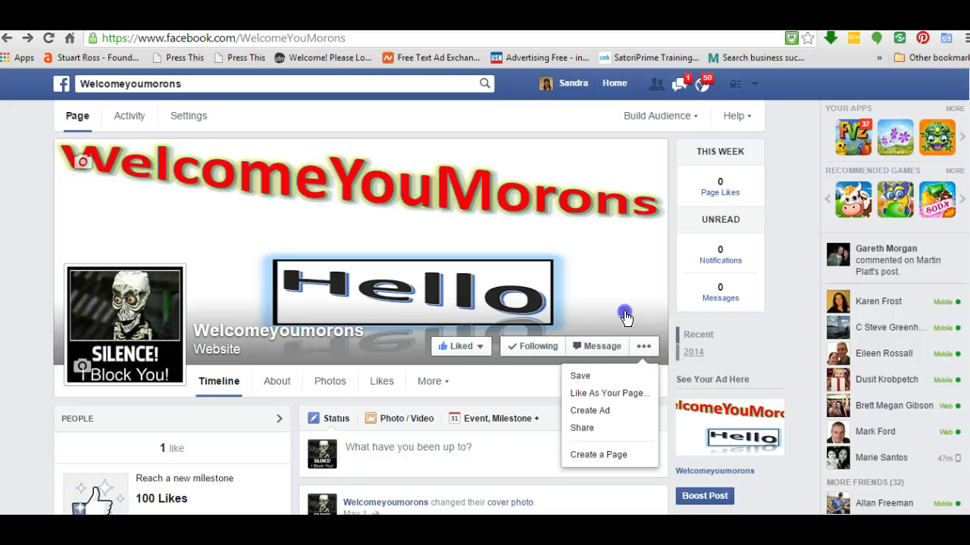
{"action": "left_click", "coordinate": [650, 146]}
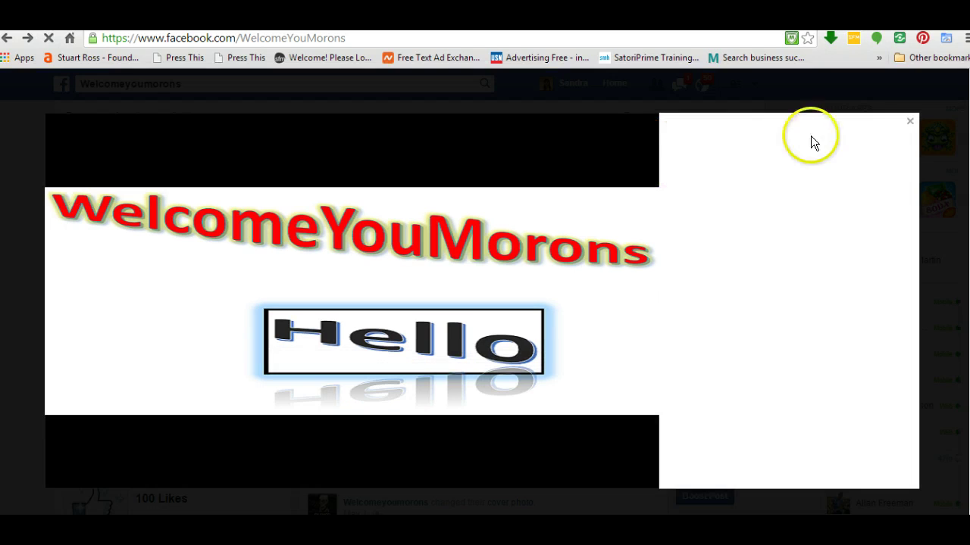
{"action": "left_click", "coordinate": [909, 121]}
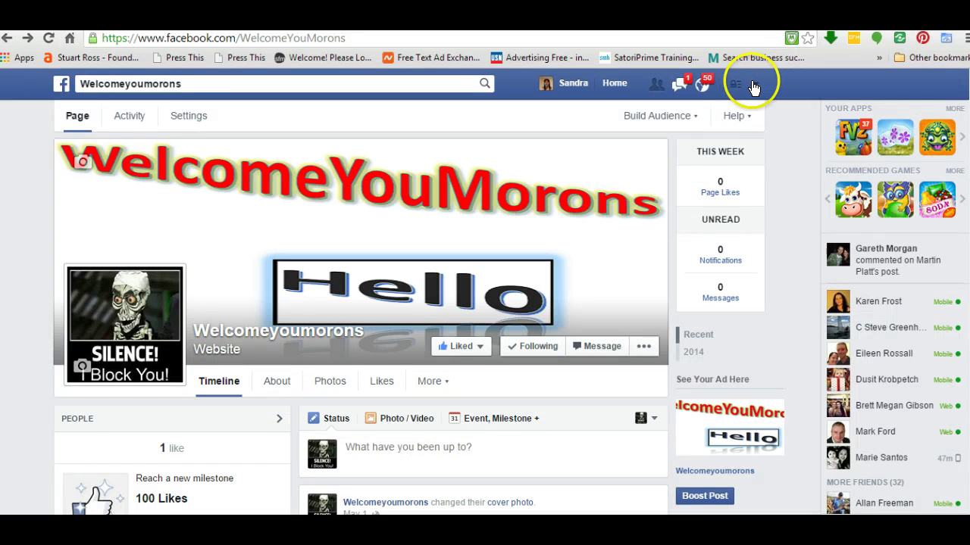
Switch to using Facebook as the Welcomeyoumorons page and display that page.
{"action": "left_click", "coordinate": [754, 88]}
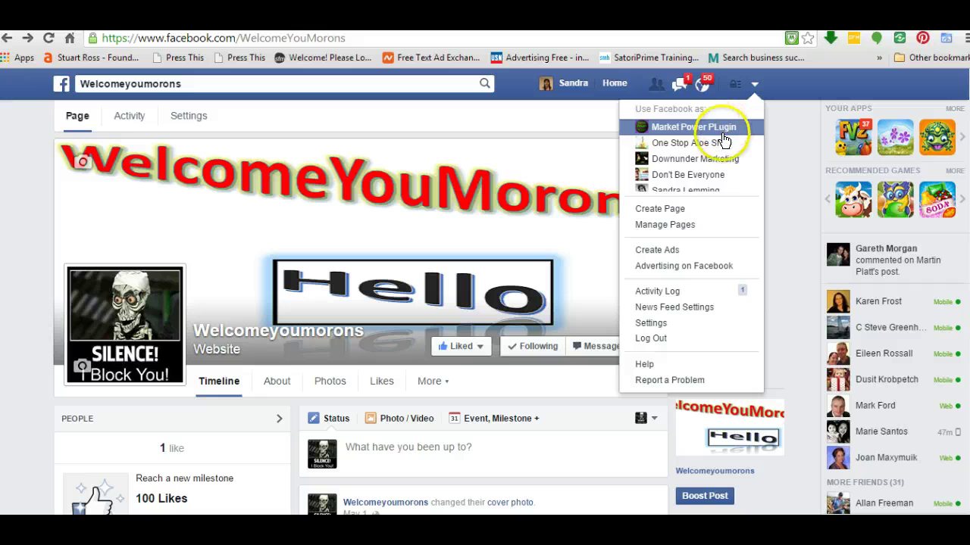
{"action": "scroll", "coordinate": [723, 133], "scroll_direction": "down", "scroll_amount": 3}
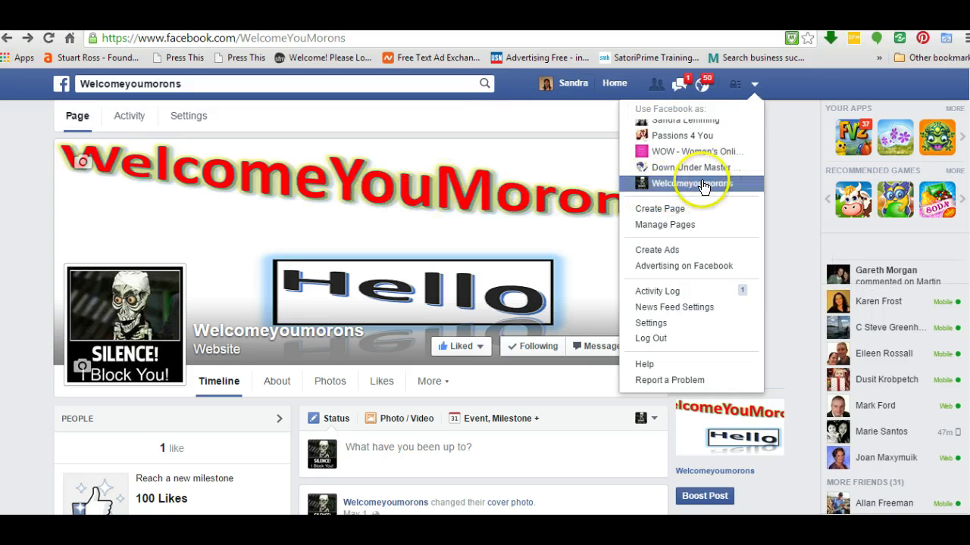
{"action": "left_click", "coordinate": [692, 183]}
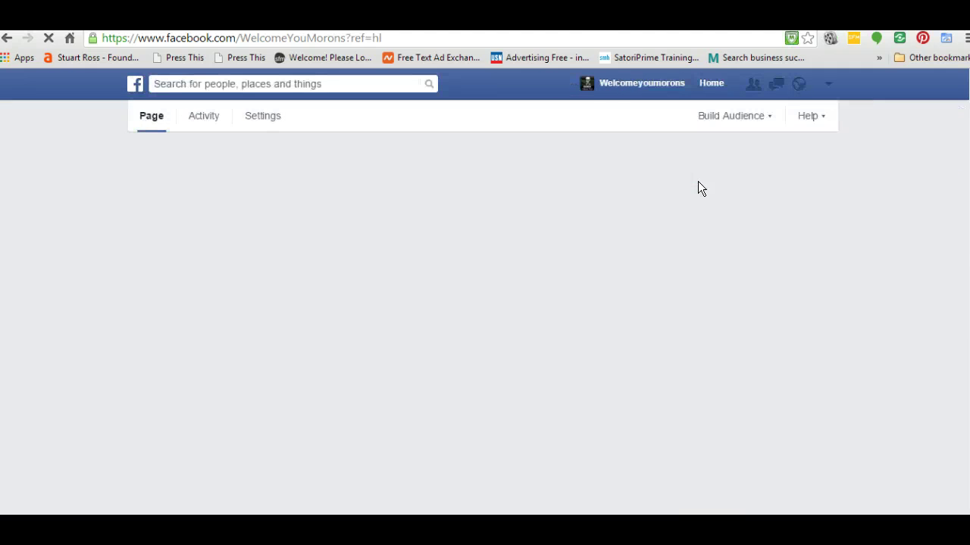
{"action": "left_click", "coordinate": [588, 94]}
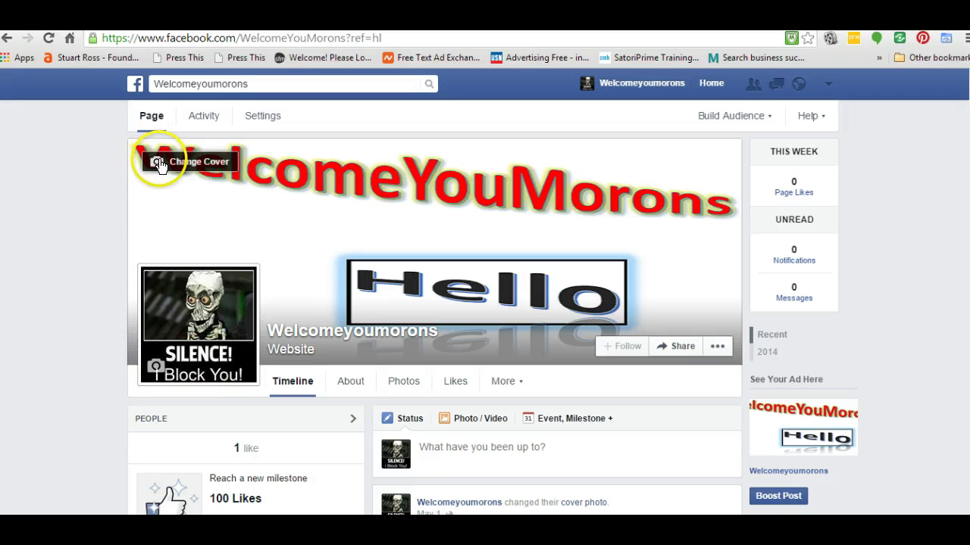
Start uploading a new cover photo and browse to the Websitebanners folder in Pictures.
{"action": "left_click", "coordinate": [208, 162]}
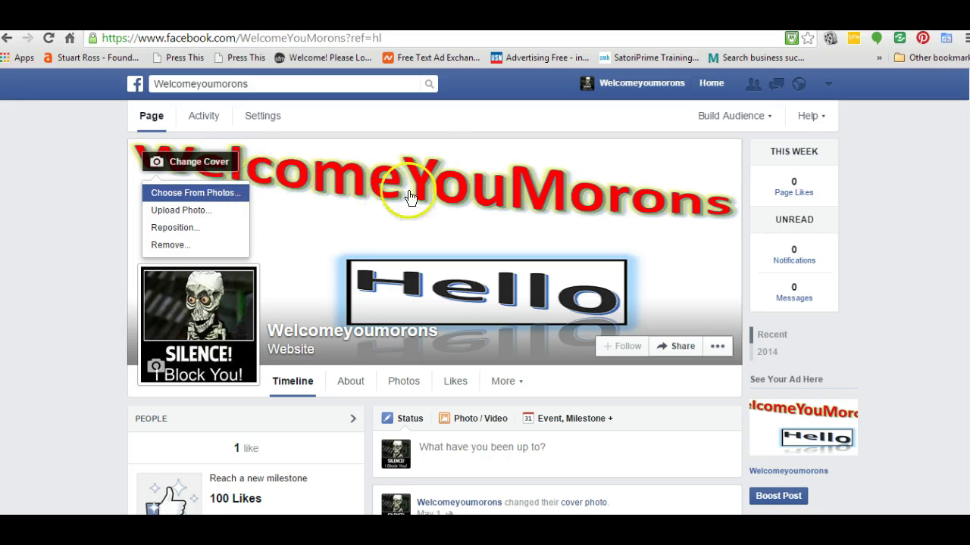
{"action": "left_click", "coordinate": [182, 211]}
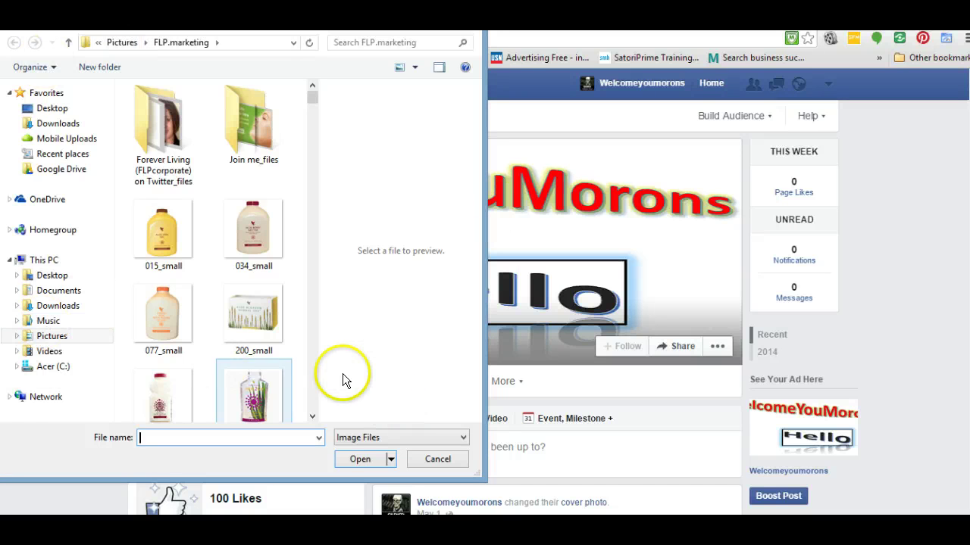
{"action": "left_click", "coordinate": [69, 336]}
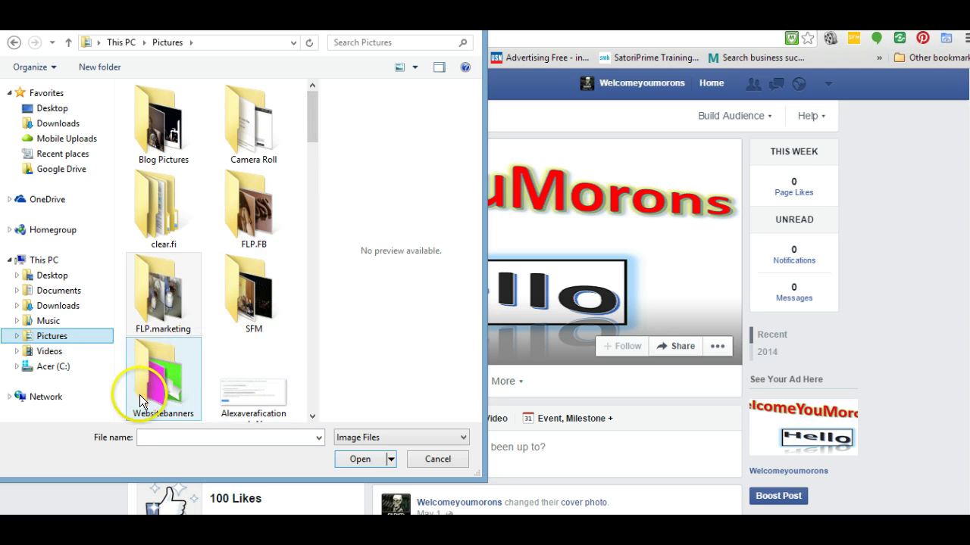
{"action": "left_click_drag", "start_coordinate": [312, 122], "coordinate": [328, 96]}
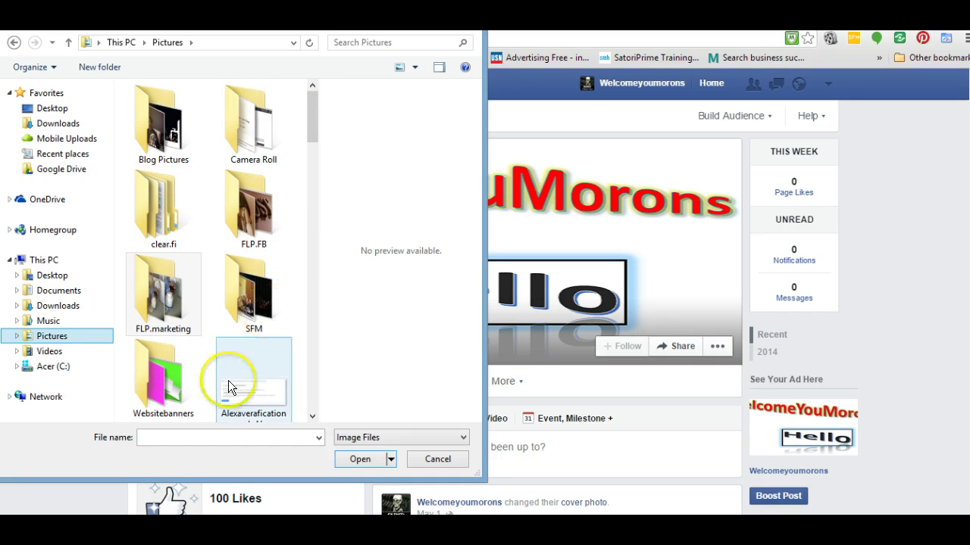
{"action": "left_click", "coordinate": [165, 374]}
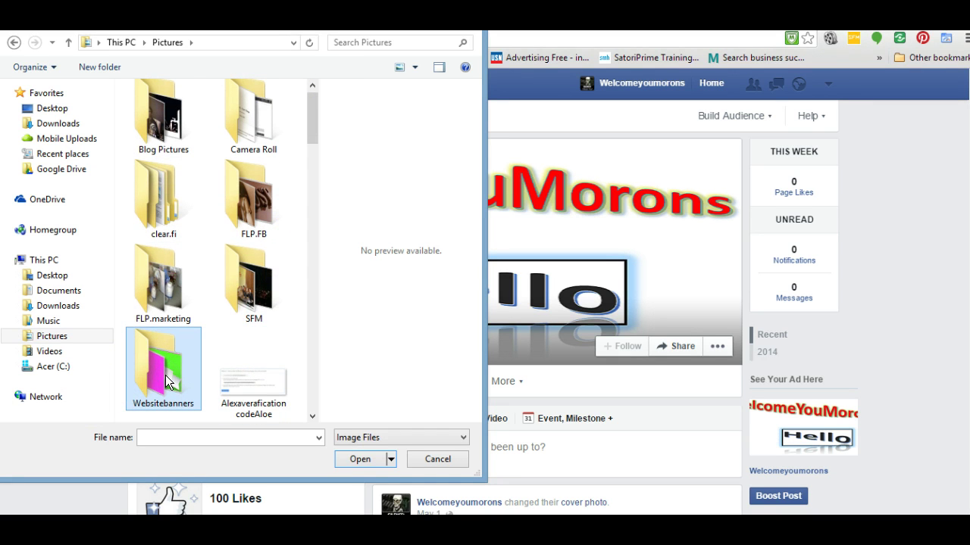
{"action": "left_click", "coordinate": [366, 455]}
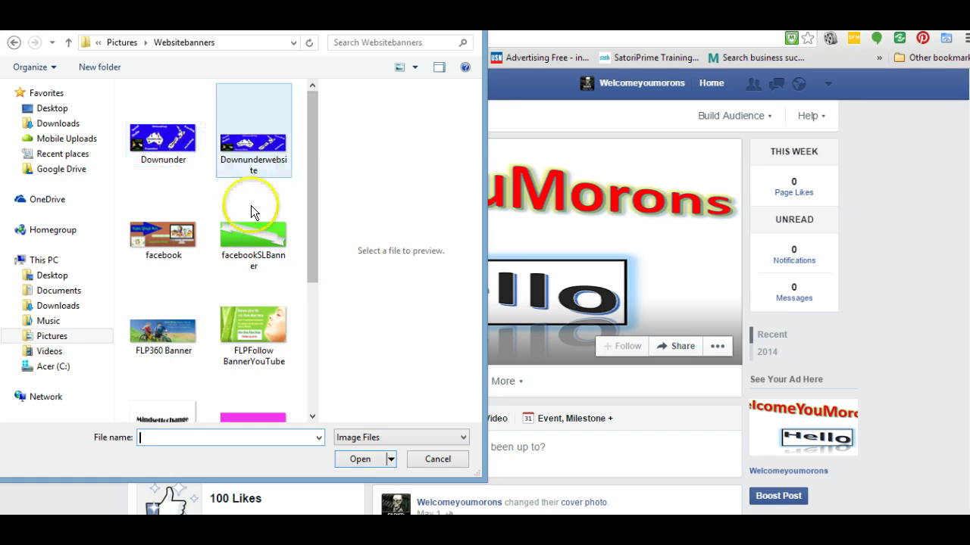
Choose the WelcomeyoumoronsbannerresizeFB image as the page's new cover photo.
{"action": "left_click_drag", "start_coordinate": [313, 187], "coordinate": [355, 369]}
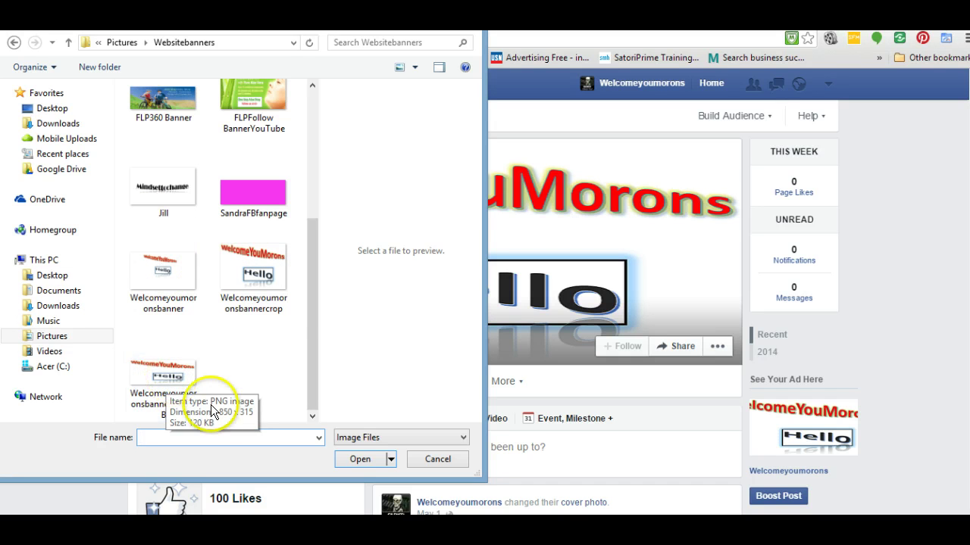
{"action": "left_click", "coordinate": [156, 365]}
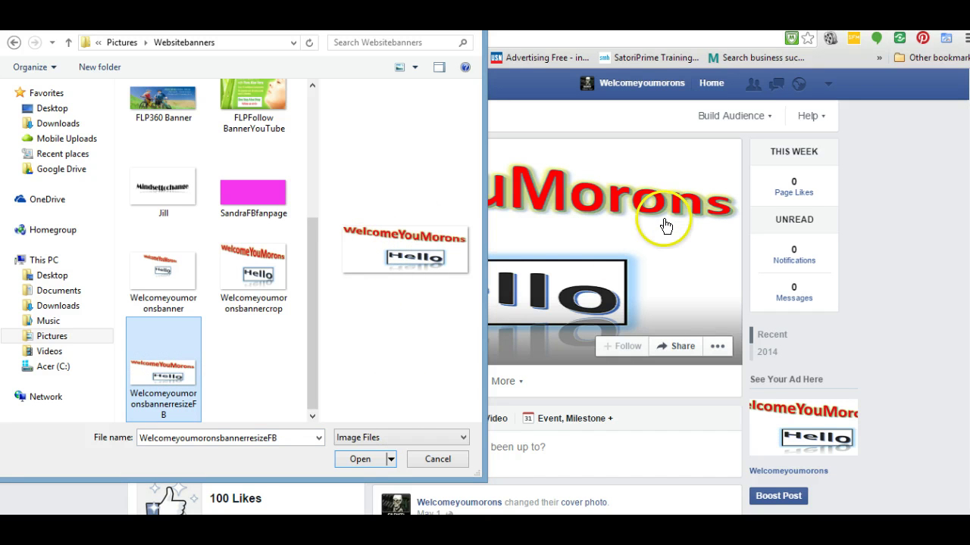
{"action": "left_click", "coordinate": [359, 459]}
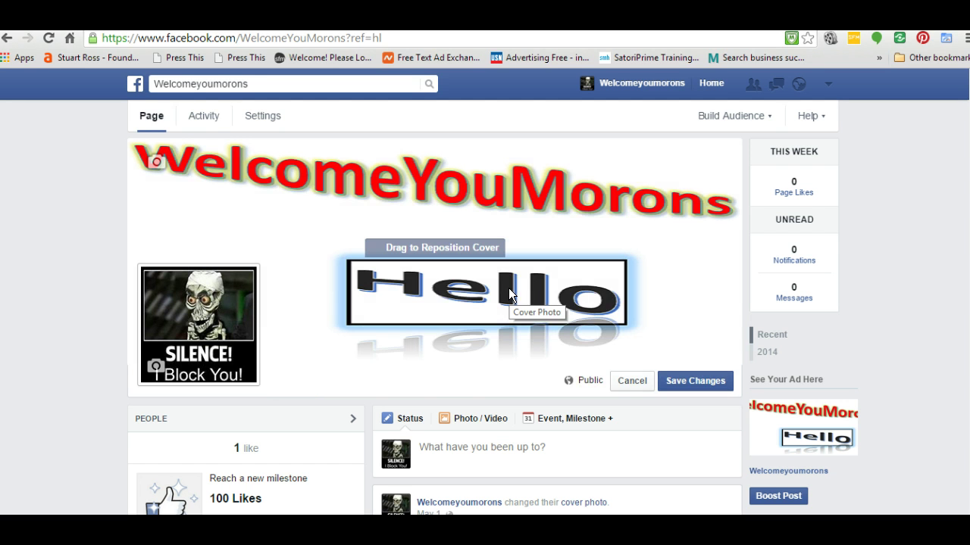
Try repositioning the uploaded cover photo and save the cover changes.
{"action": "left_click_drag", "start_coordinate": [509, 288], "coordinate": [422, 211]}
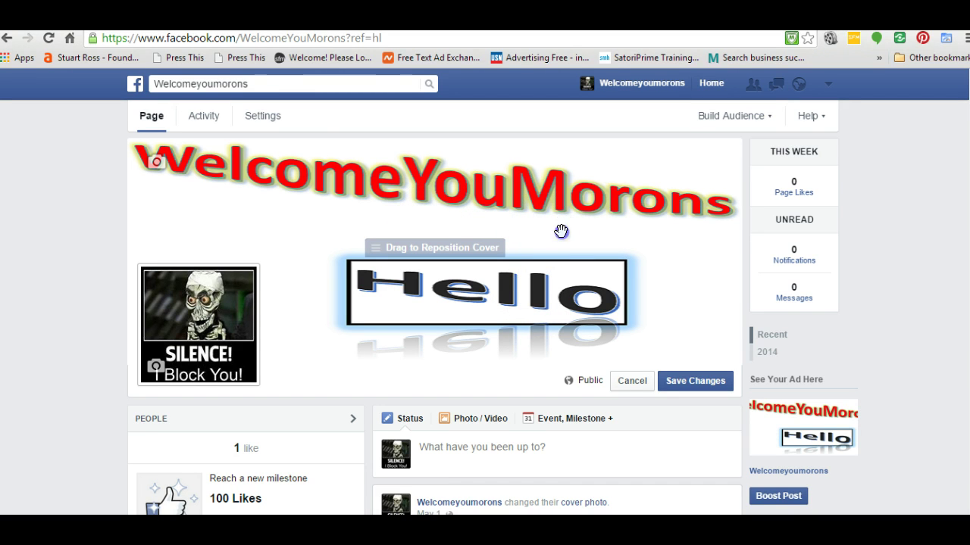
{"action": "left_click_drag", "start_coordinate": [446, 222], "coordinate": [497, 226]}
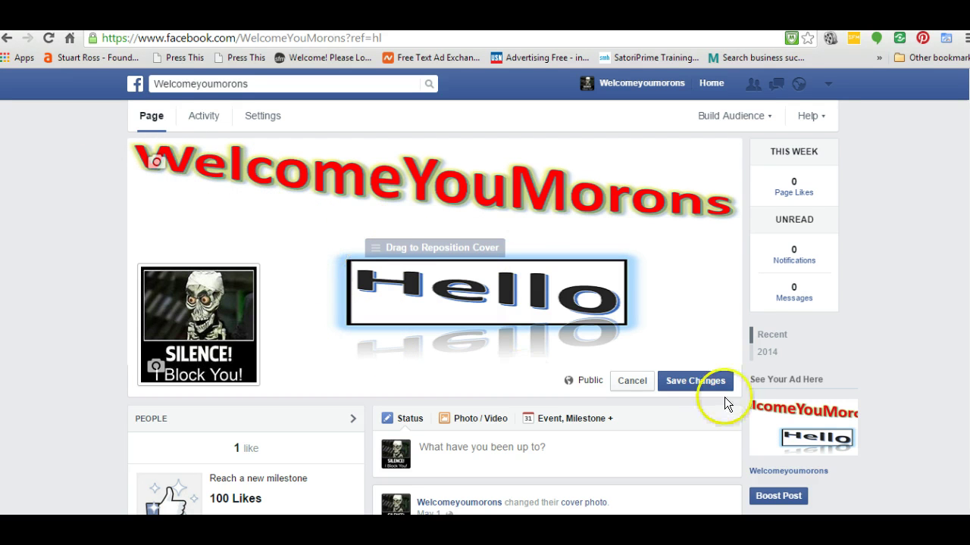
{"action": "left_click_drag", "start_coordinate": [690, 386], "coordinate": [698, 381]}
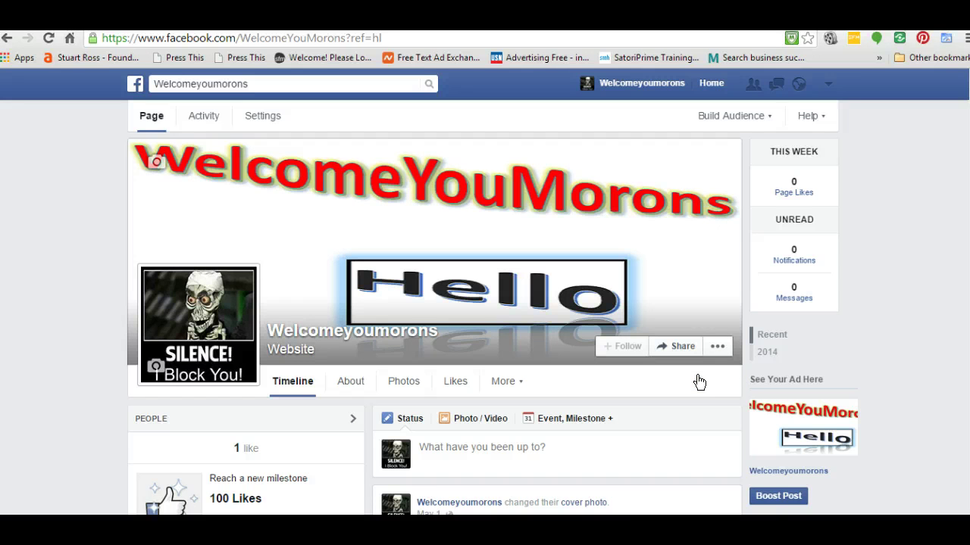
Examine the page's timeline, then its About section with the description, basic info and contact info.
{"action": "left_click", "coordinate": [548, 425]}
{"action": "scroll", "coordinate": [548, 426], "scroll_direction": "down", "scroll_amount": 1}
{"action": "scroll", "coordinate": [548, 426], "scroll_direction": "up", "scroll_amount": 1}
{"action": "scroll", "coordinate": [548, 425], "scroll_direction": "down", "scroll_amount": 1}
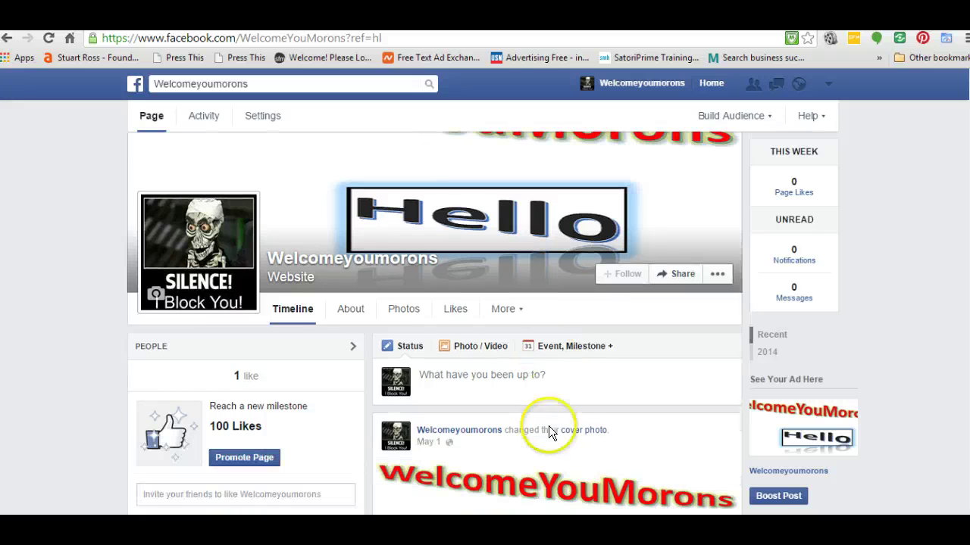
{"action": "left_click", "coordinate": [351, 312]}
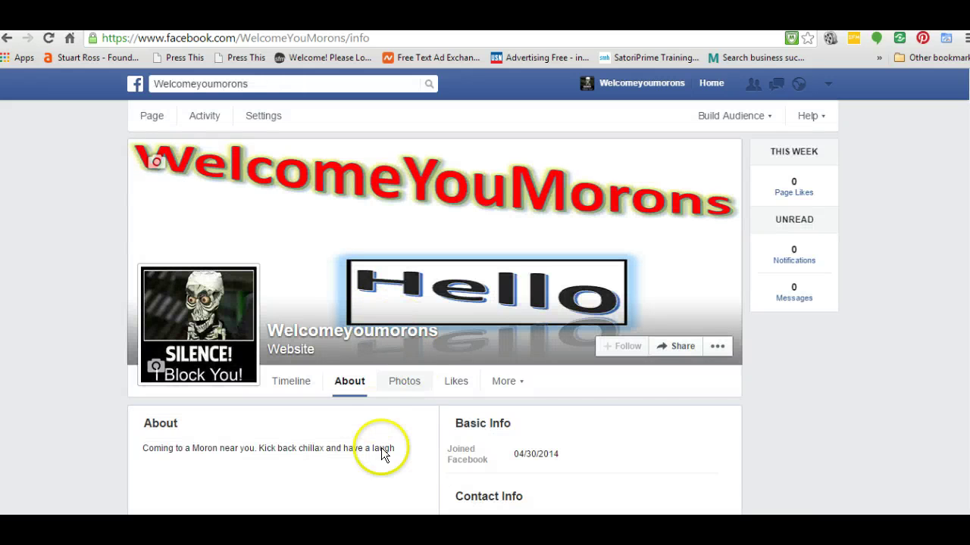
{"action": "scroll", "coordinate": [837, 371], "scroll_direction": "down", "scroll_amount": 2}
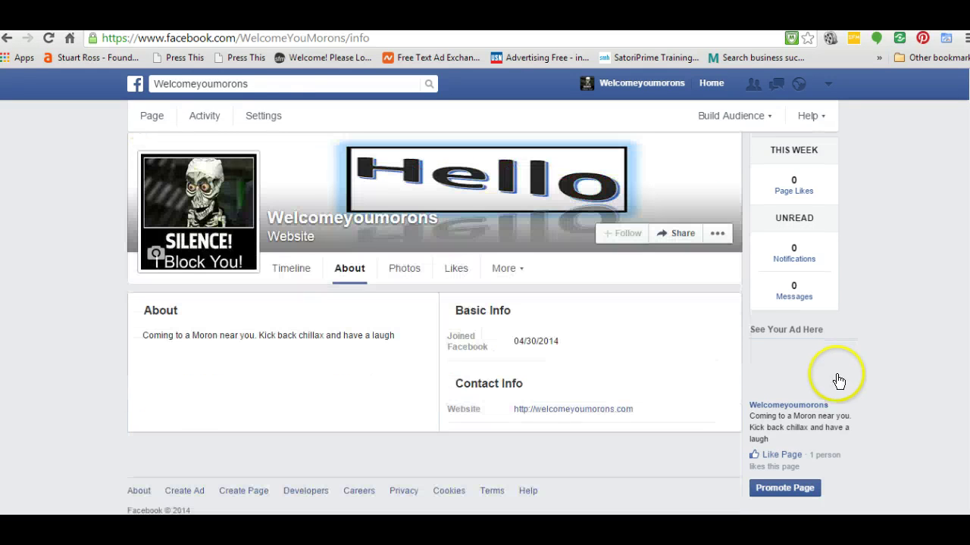
{"action": "mouse_move", "coordinate": [295, 396]}
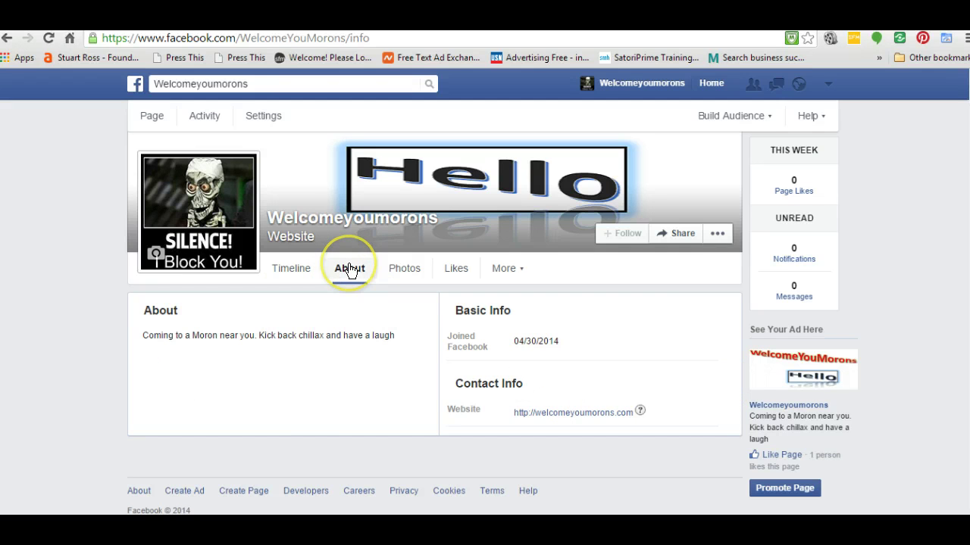
{"action": "scroll", "coordinate": [313, 415], "scroll_direction": "up", "scroll_amount": 3}
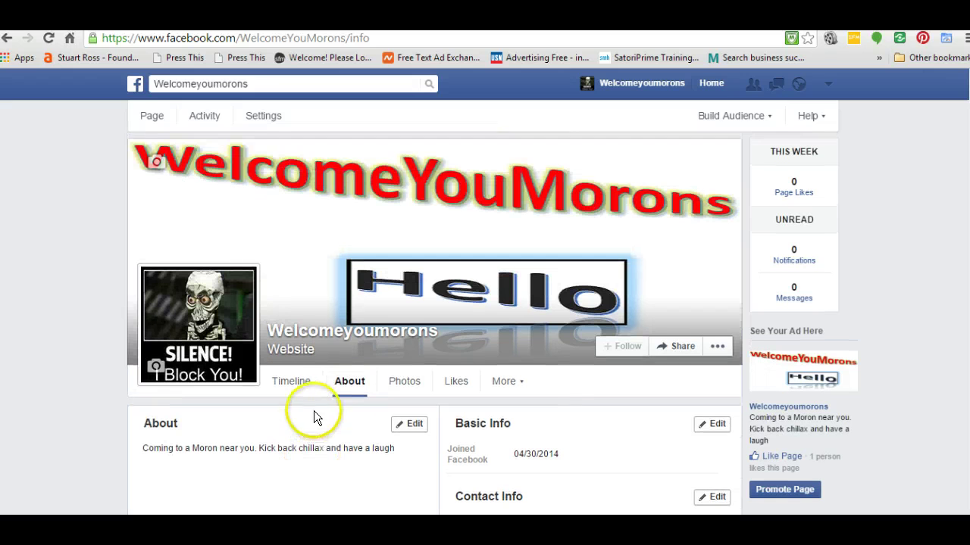
Examine the page's general settings, including the Unpublish Page option under Page Visibility, and cancel that edit.
{"action": "left_click", "coordinate": [263, 113]}
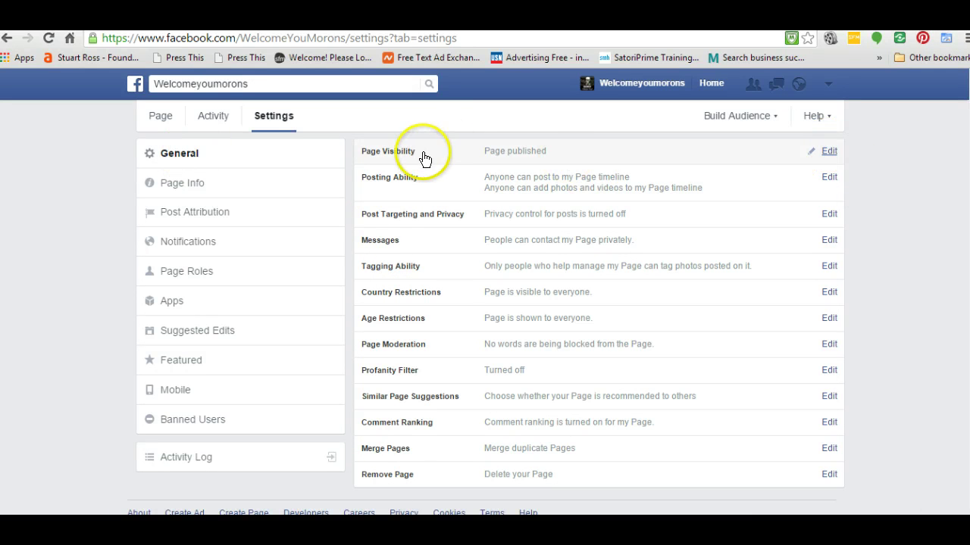
{"action": "left_click", "coordinate": [829, 151]}
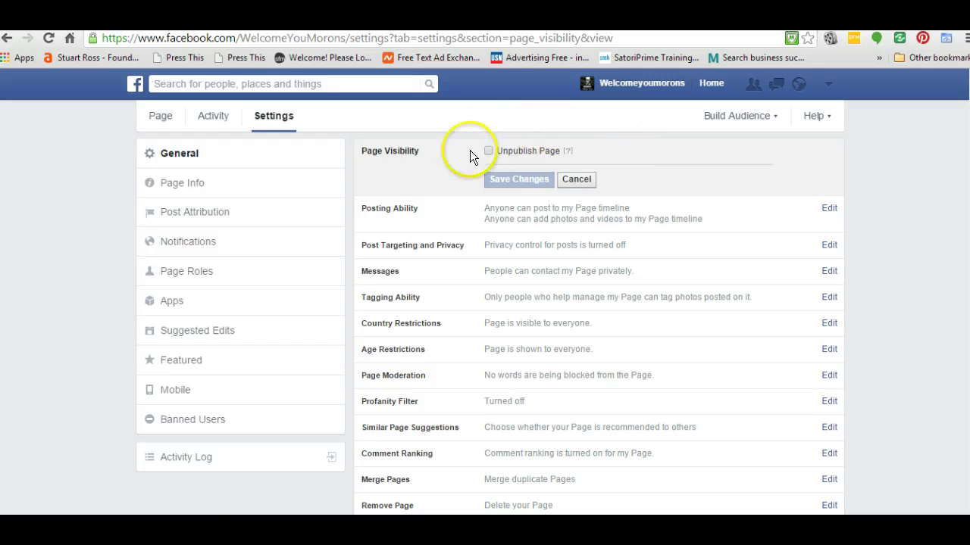
{"action": "mouse_move", "coordinate": [564, 154]}
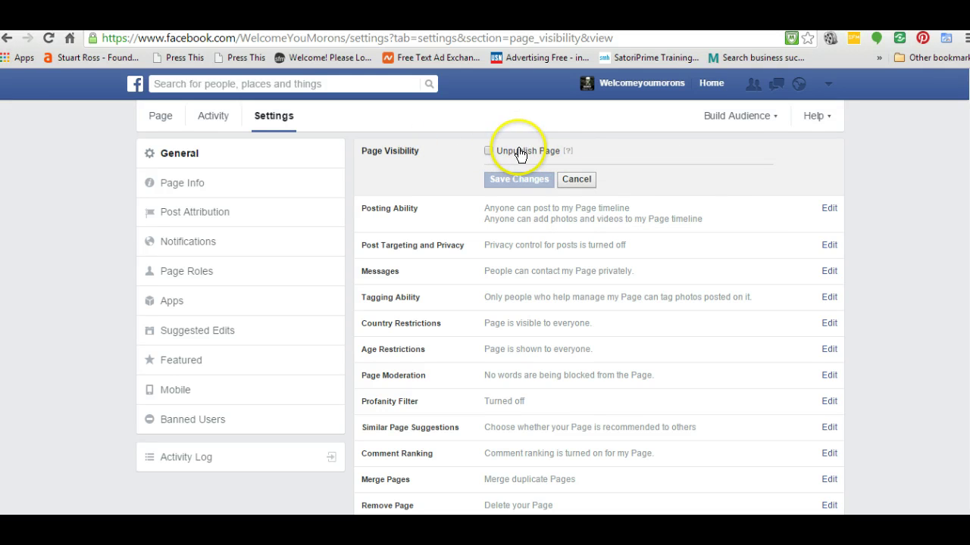
{"action": "left_click", "coordinate": [577, 178]}
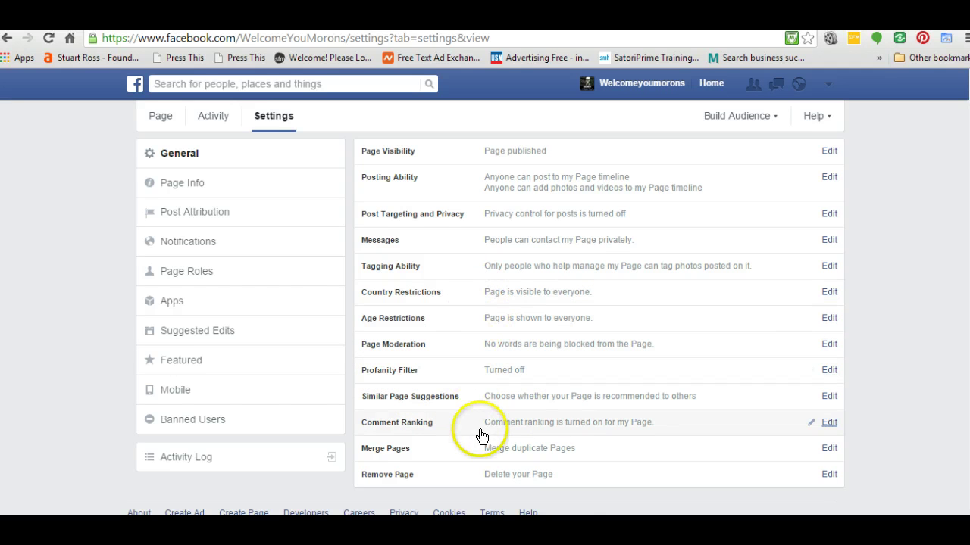
{"action": "scroll", "coordinate": [562, 403], "scroll_direction": "down", "scroll_amount": 1}
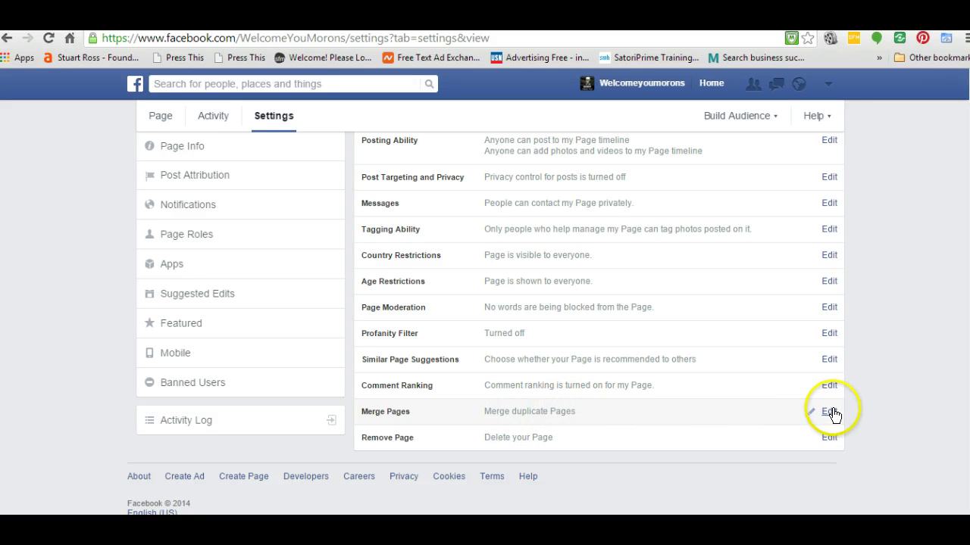
{"action": "scroll", "coordinate": [386, 434], "scroll_direction": "up", "scroll_amount": 1}
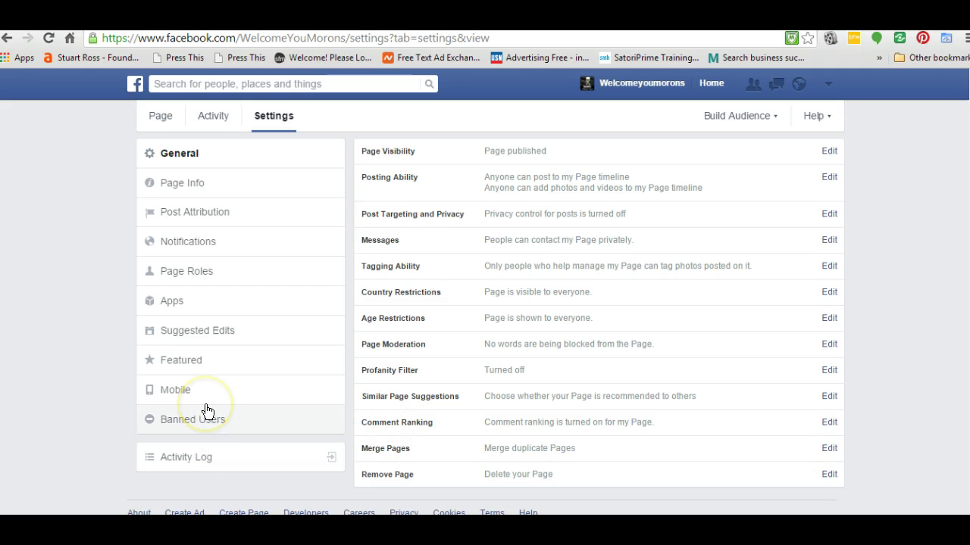
Inspect the editable page Name in the Page Info settings and cancel the edit.
{"action": "left_click", "coordinate": [175, 185]}
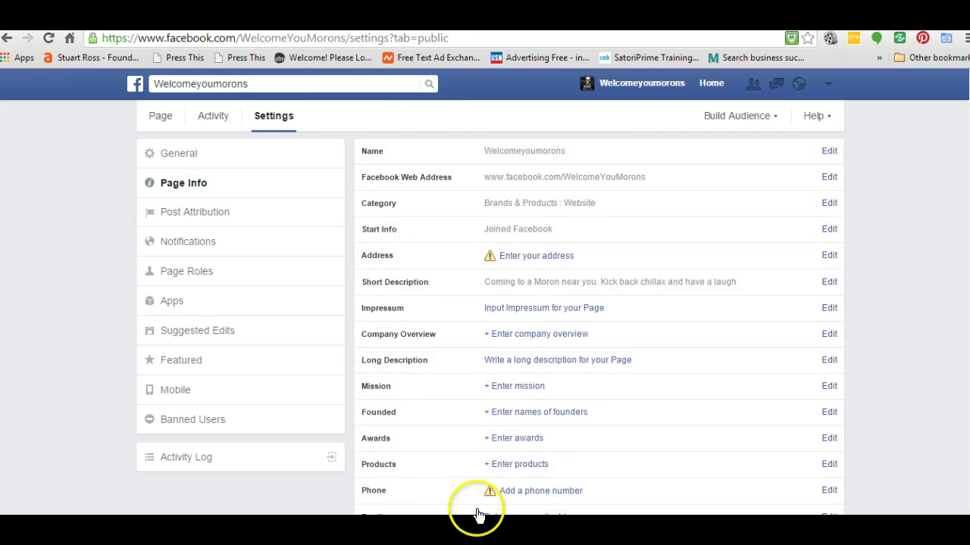
{"action": "left_click", "coordinate": [830, 153]}
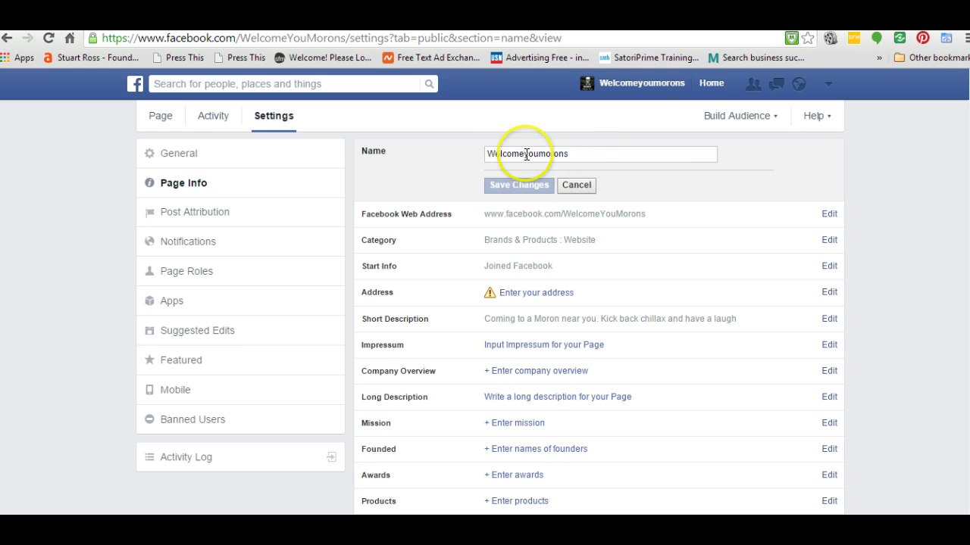
{"action": "left_click", "coordinate": [579, 154]}
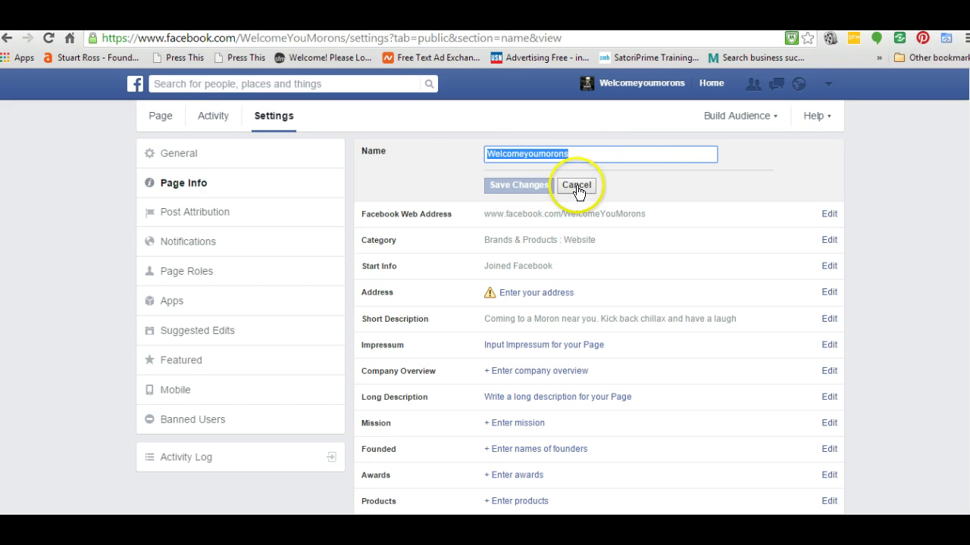
{"action": "left_click", "coordinate": [583, 152]}
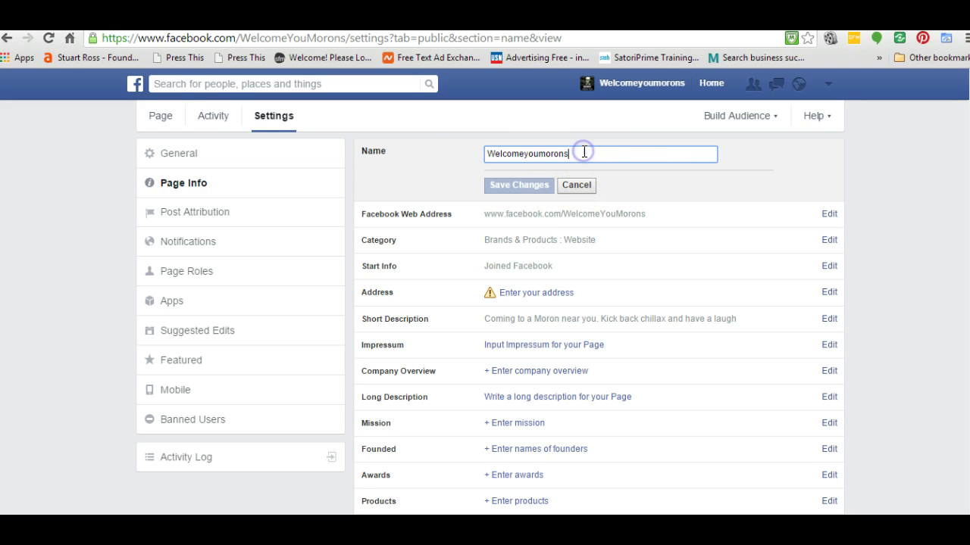
{"action": "double_click", "coordinate": [522, 153]}
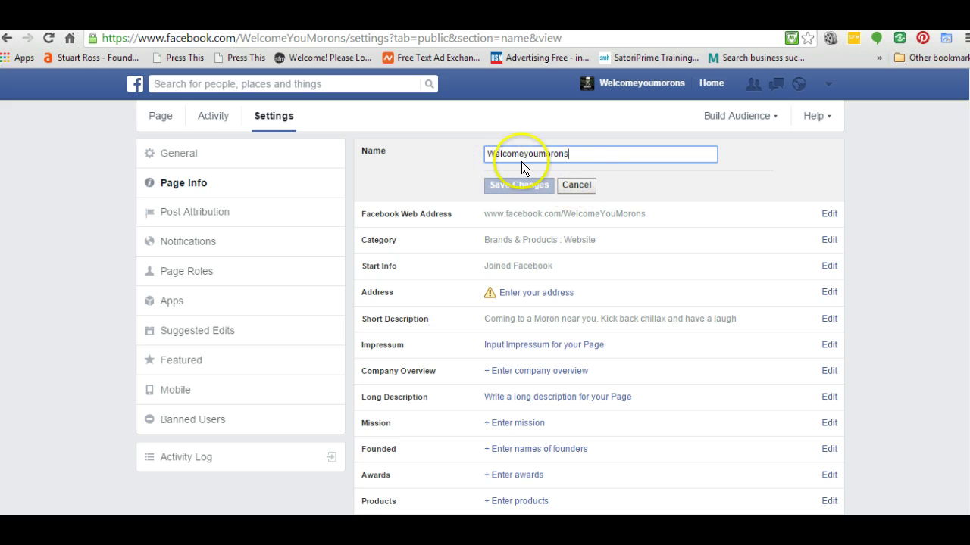
{"action": "left_click", "coordinate": [575, 186]}
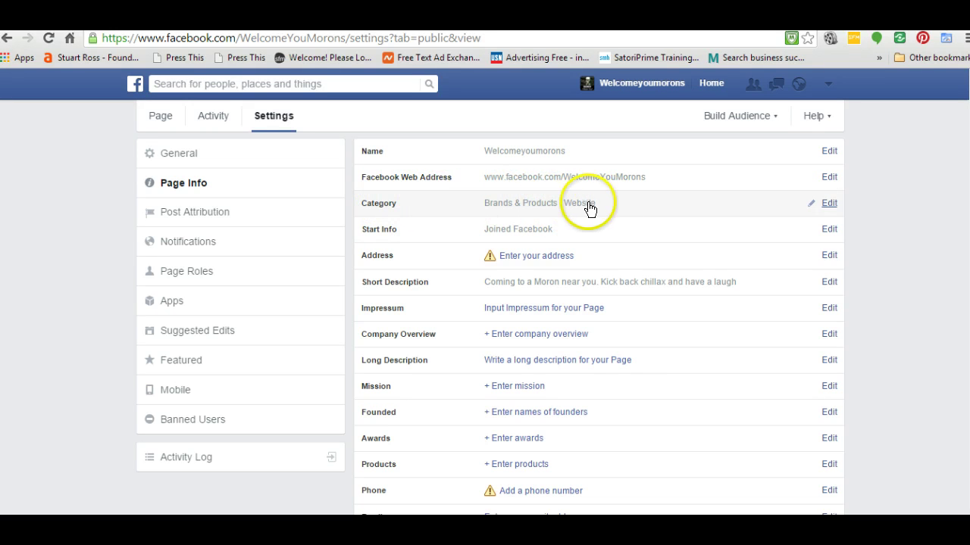
Review the Category help and the subcategories under Brands & Products, keeping Website selected, and cancel the edit.
{"action": "left_click", "coordinate": [829, 203]}
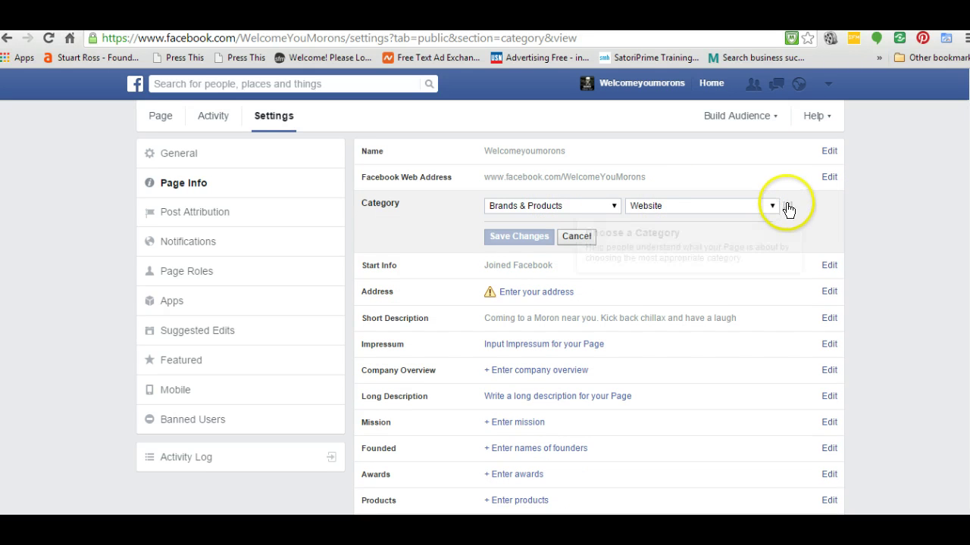
{"action": "mouse_move", "coordinate": [788, 206]}
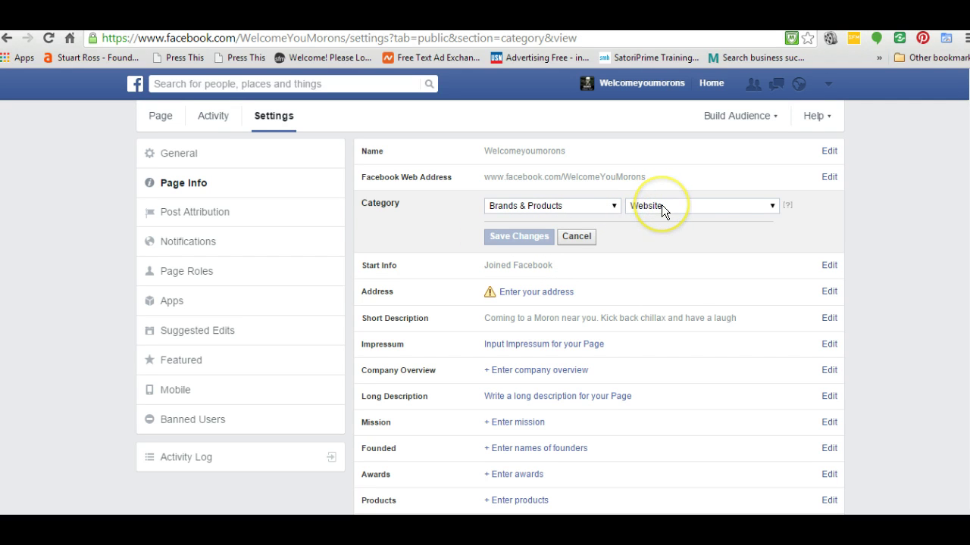
{"action": "left_click", "coordinate": [772, 205]}
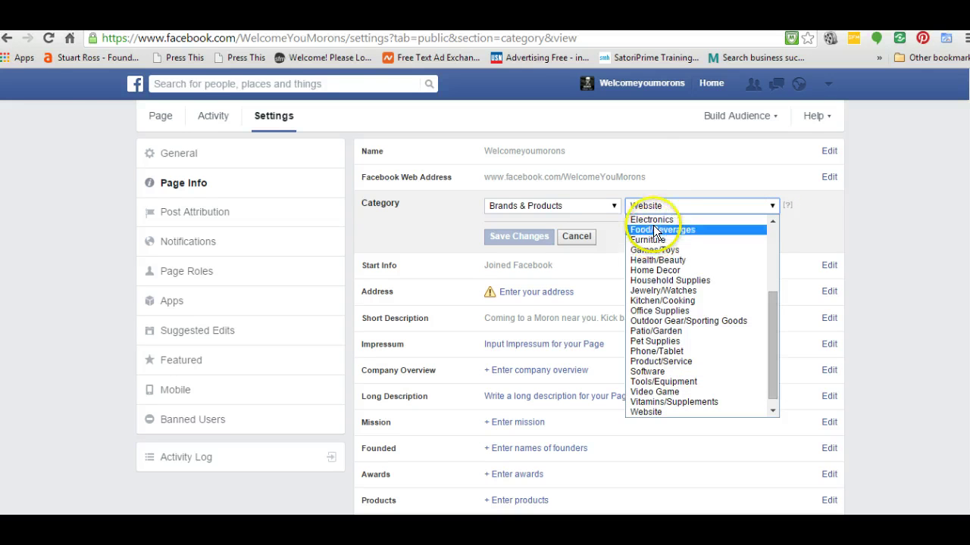
{"action": "left_click", "coordinate": [669, 411]}
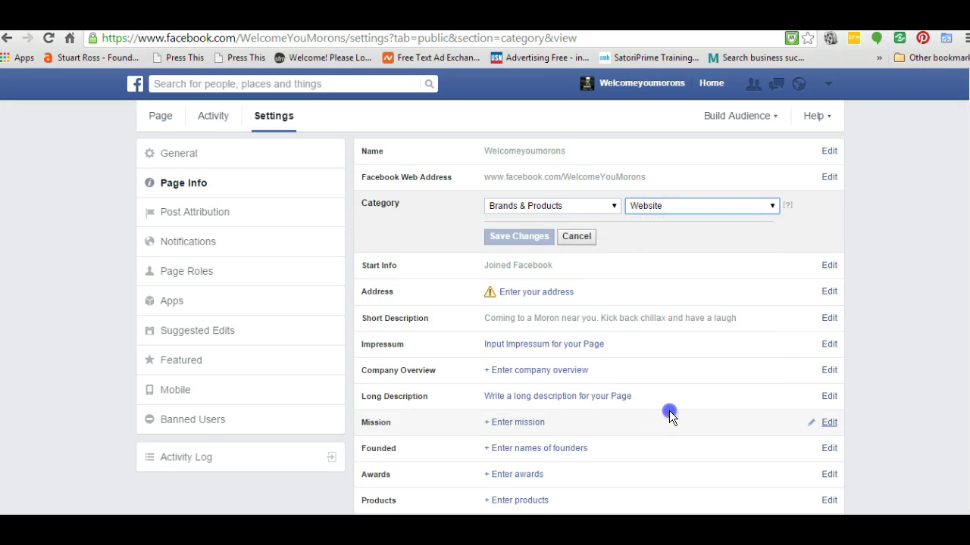
{"action": "left_click", "coordinate": [771, 203]}
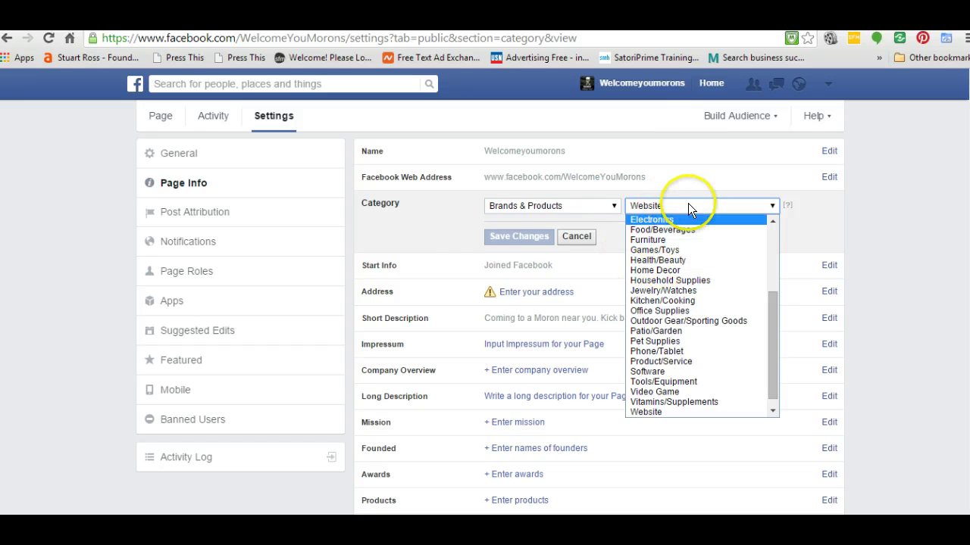
{"action": "left_click", "coordinate": [415, 235]}
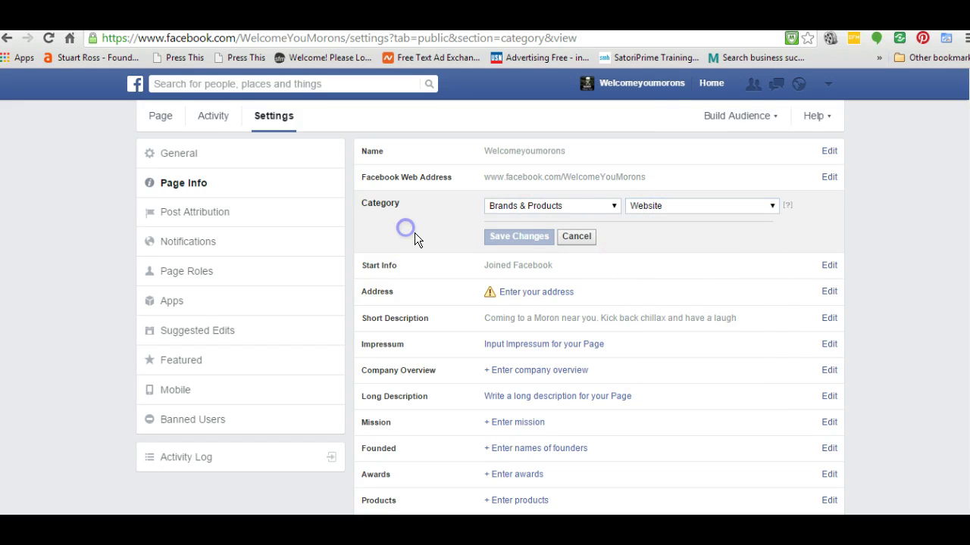
{"action": "left_click", "coordinate": [574, 237]}
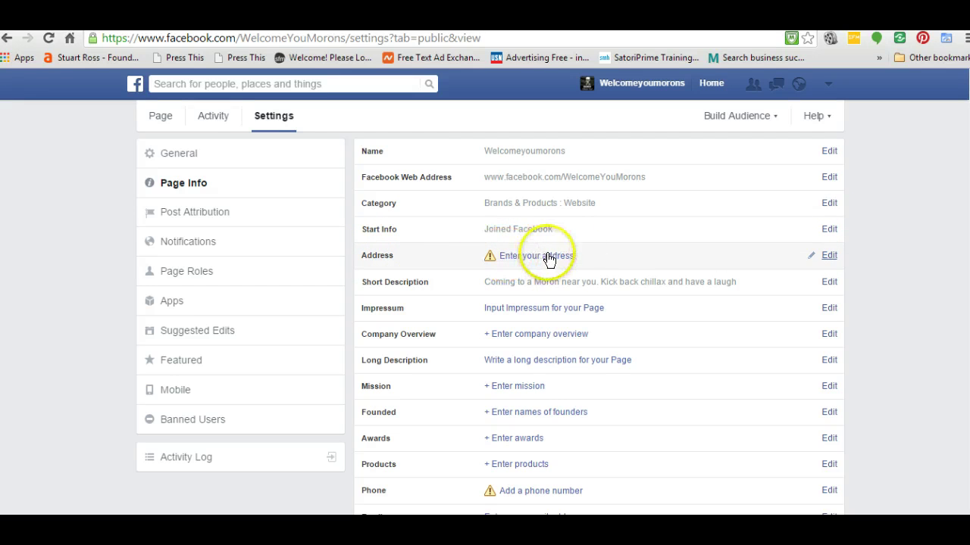
Inspect the Address fields, cancel the edit, and look through the remaining Page Info entries.
{"action": "left_click", "coordinate": [829, 256]}
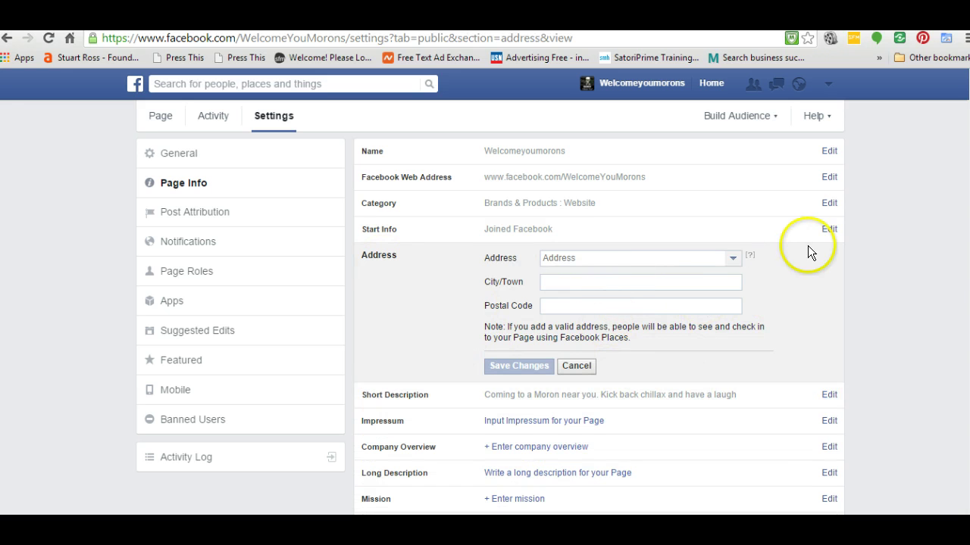
{"action": "left_click", "coordinate": [575, 366]}
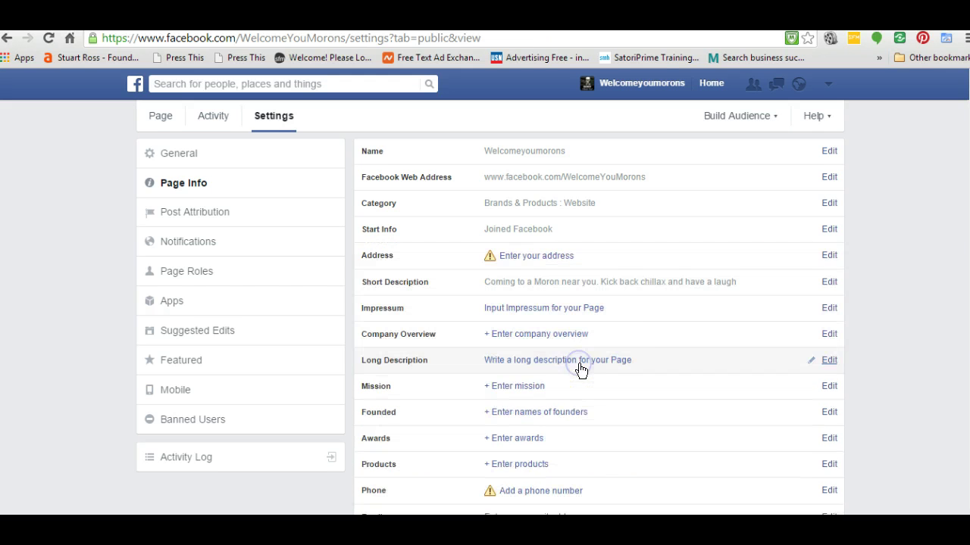
{"action": "scroll", "coordinate": [670, 311], "scroll_direction": "down", "scroll_amount": 3}
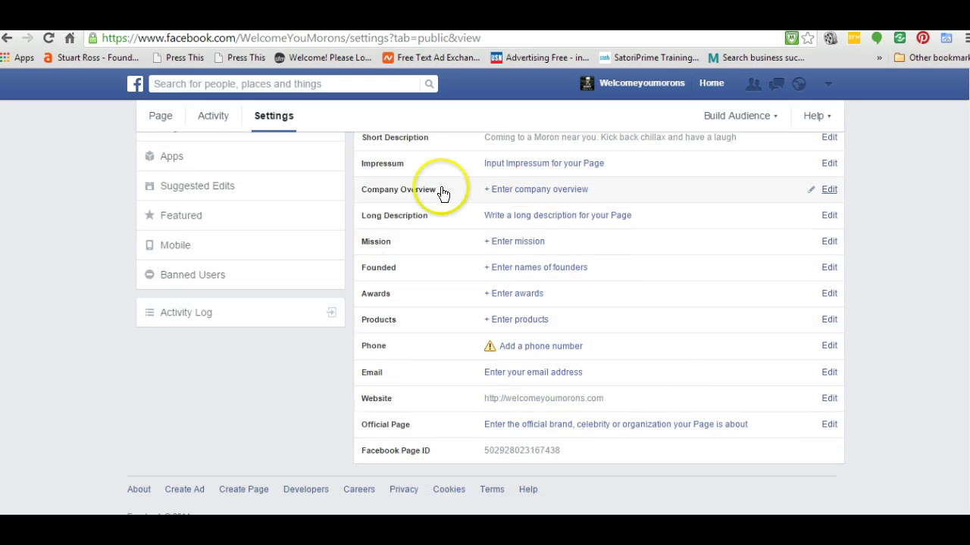
{"action": "scroll", "coordinate": [439, 299], "scroll_direction": "down", "scroll_amount": 1}
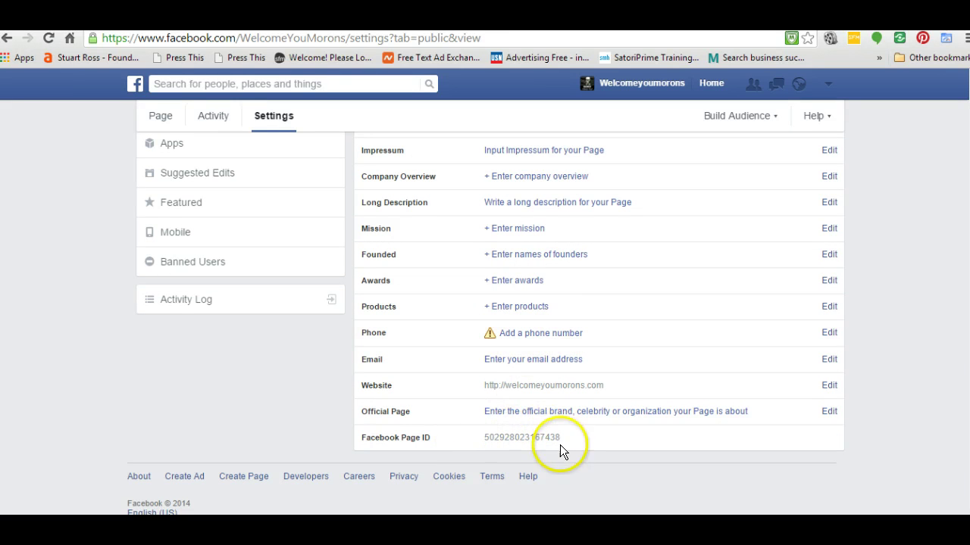
Inspect the Official Page field and its help, then the Website field, cancelling each edit.
{"action": "left_click", "coordinate": [748, 413]}
{"action": "left_click", "coordinate": [742, 414]}
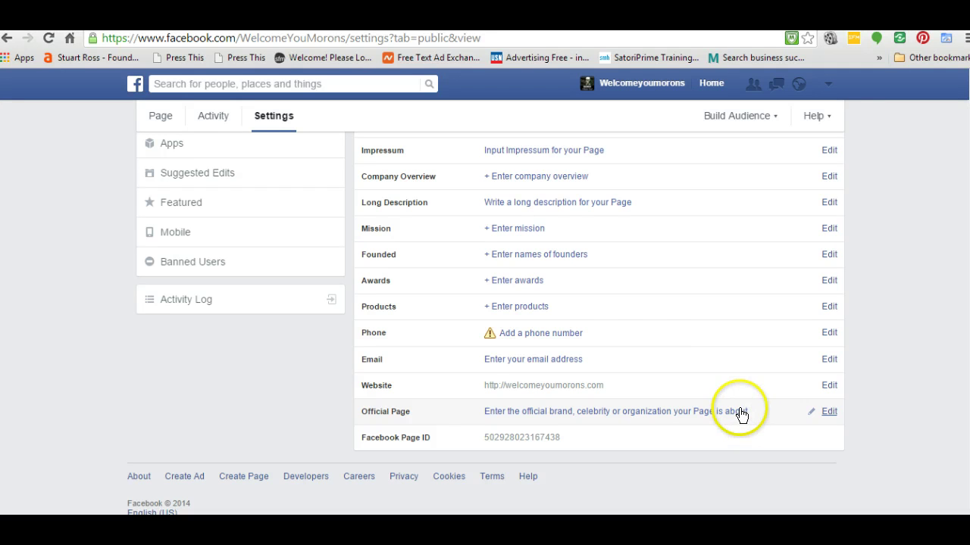
{"action": "left_click", "coordinate": [734, 417]}
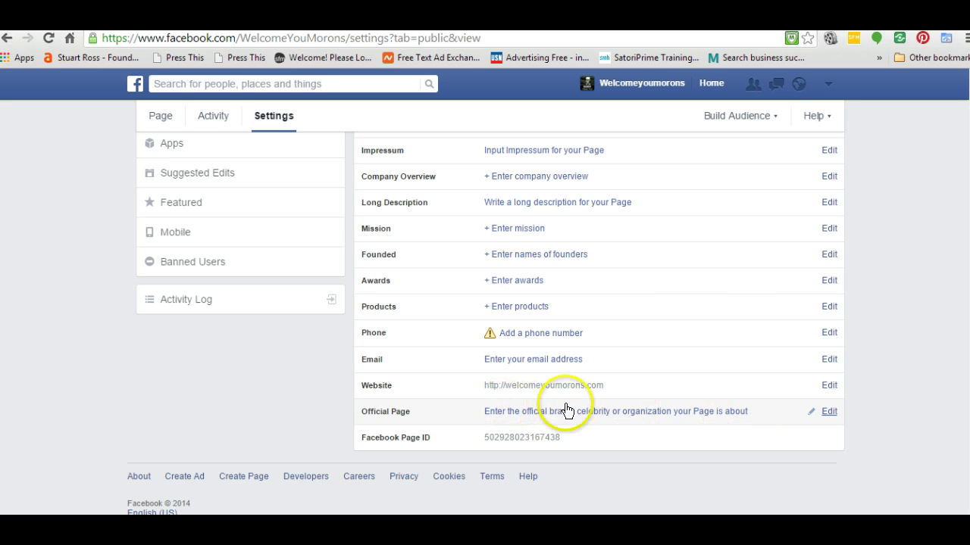
{"action": "left_click", "coordinate": [830, 411]}
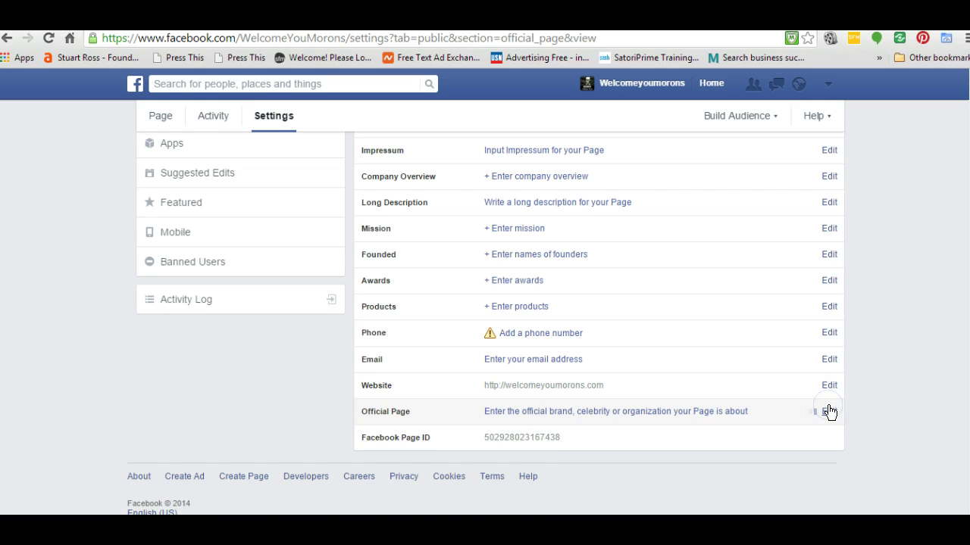
{"action": "mouse_move", "coordinate": [787, 417]}
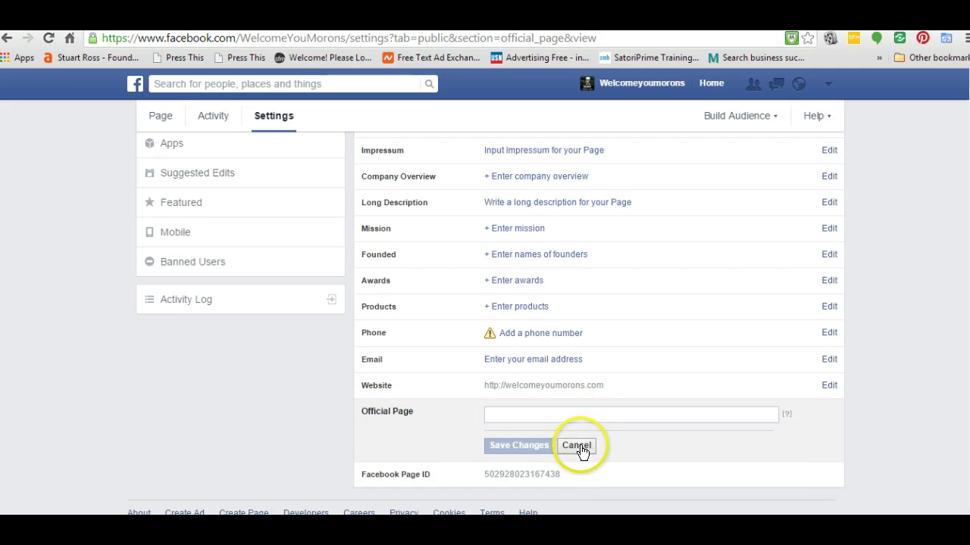
{"action": "left_click", "coordinate": [577, 446]}
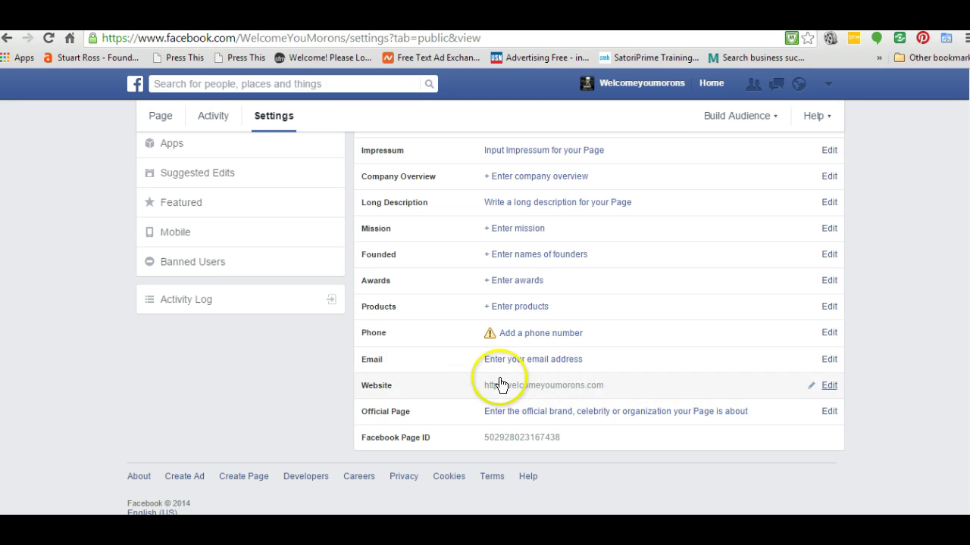
{"action": "left_click", "coordinate": [829, 385]}
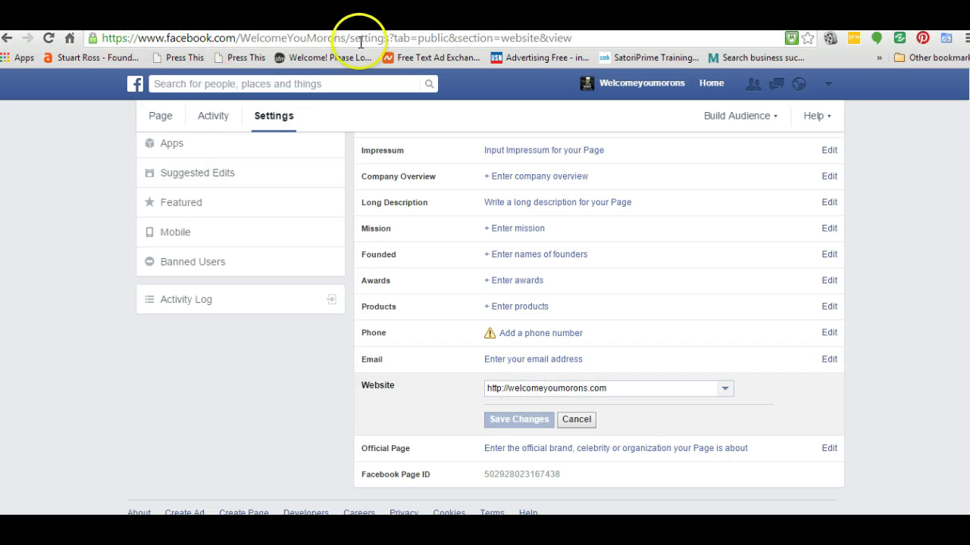
{"action": "left_click", "coordinate": [575, 420]}
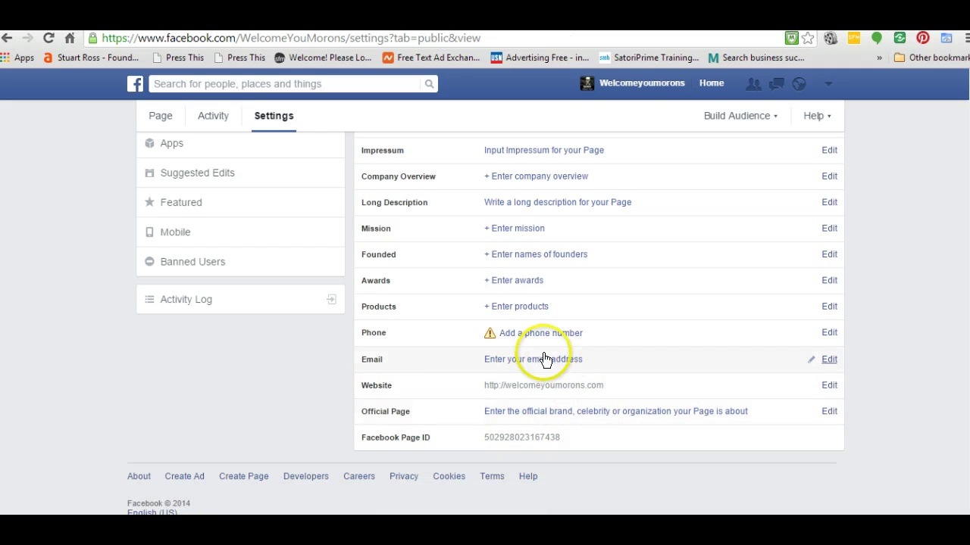
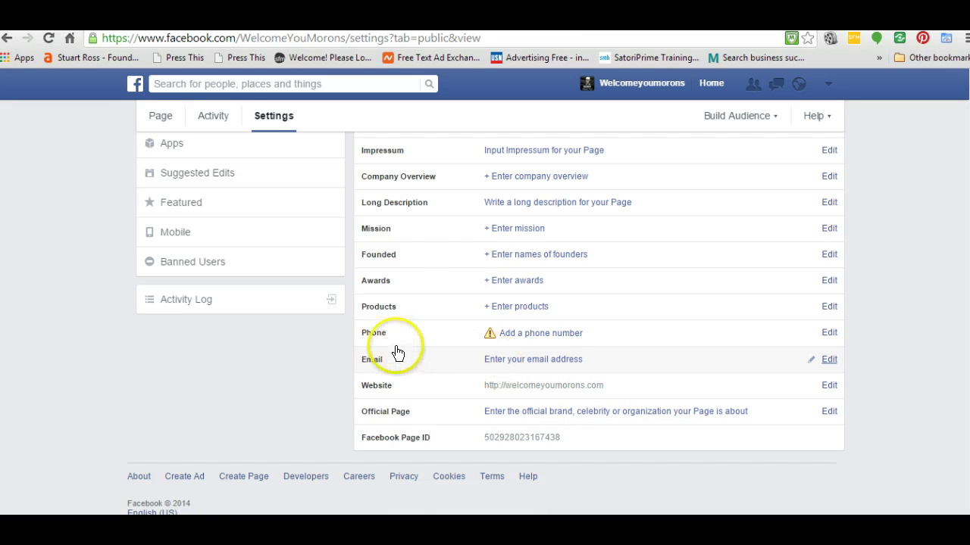
Review the page's Post Attribution, Notifications and Page Roles settings.
{"action": "scroll", "coordinate": [424, 318], "scroll_direction": "up", "scroll_amount": 2}
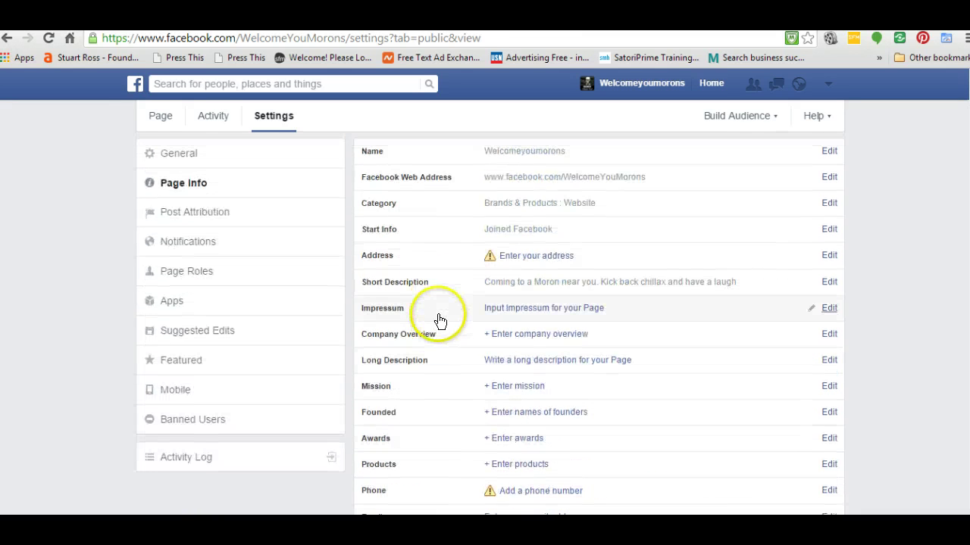
{"action": "left_click", "coordinate": [205, 215]}
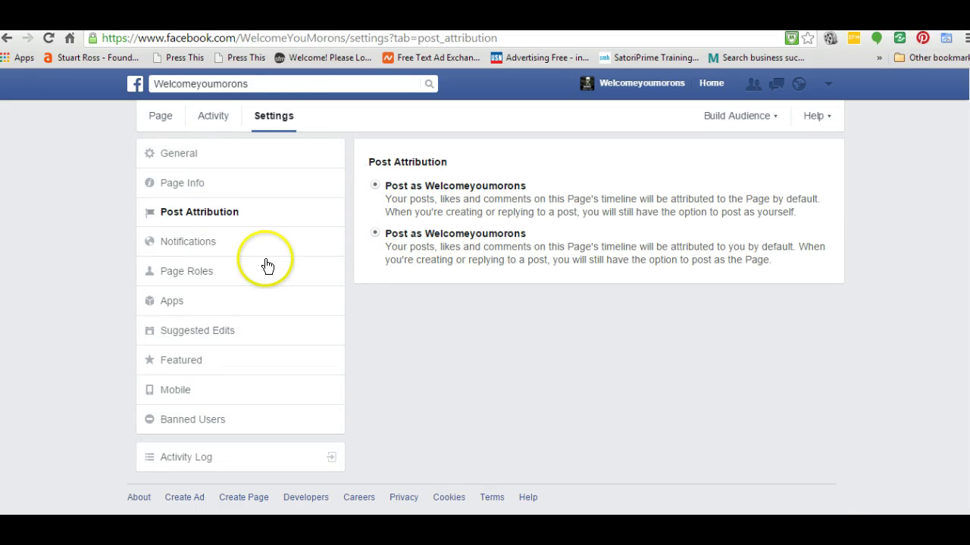
{"action": "left_click", "coordinate": [184, 237]}
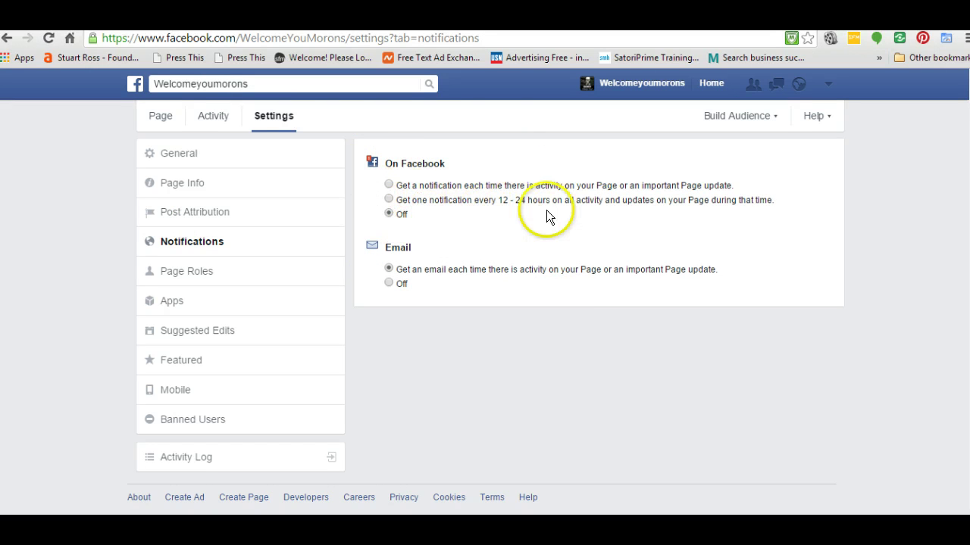
{"action": "left_click", "coordinate": [192, 274]}
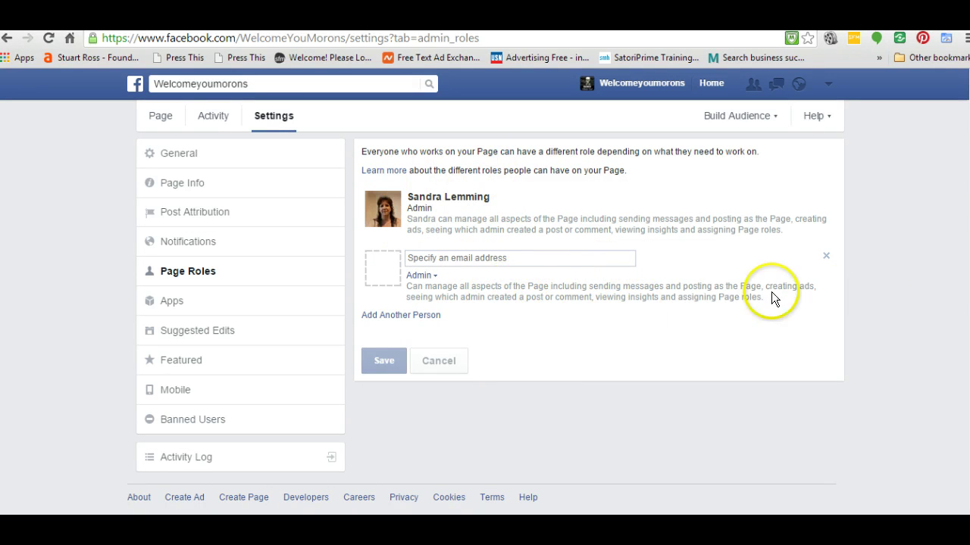
Inspect the role options for a new page member, keeping Admin, and open the page's Apps settings.
{"action": "left_click", "coordinate": [431, 279]}
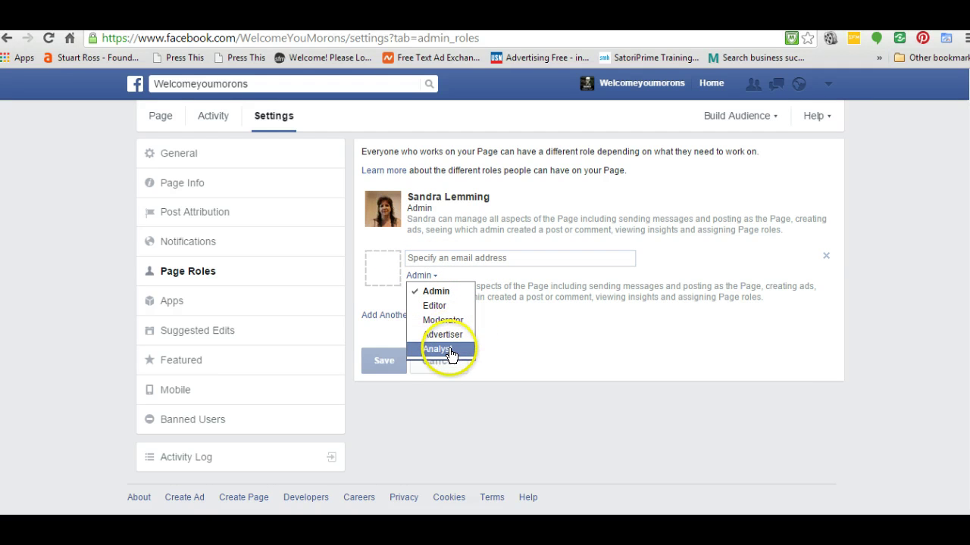
{"action": "left_click", "coordinate": [581, 356]}
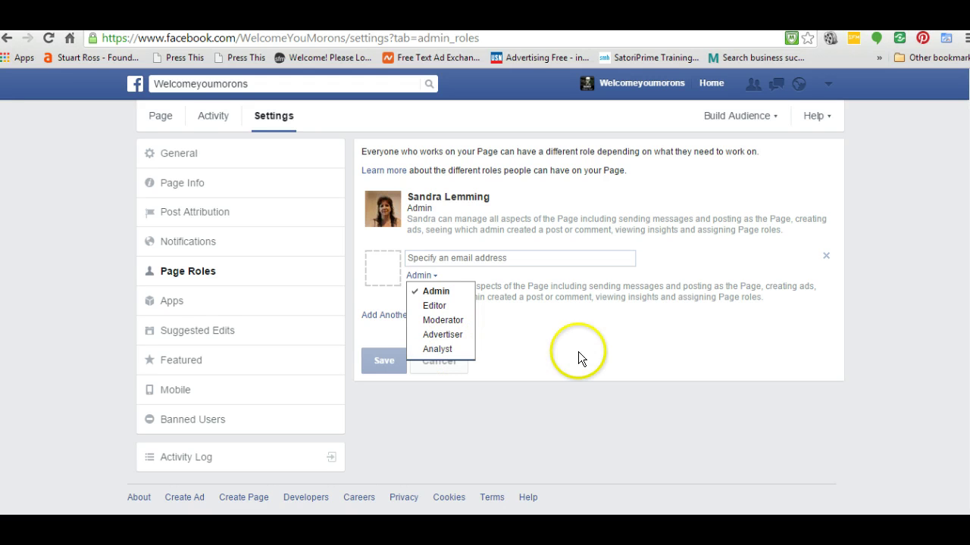
{"action": "left_click", "coordinate": [188, 301]}
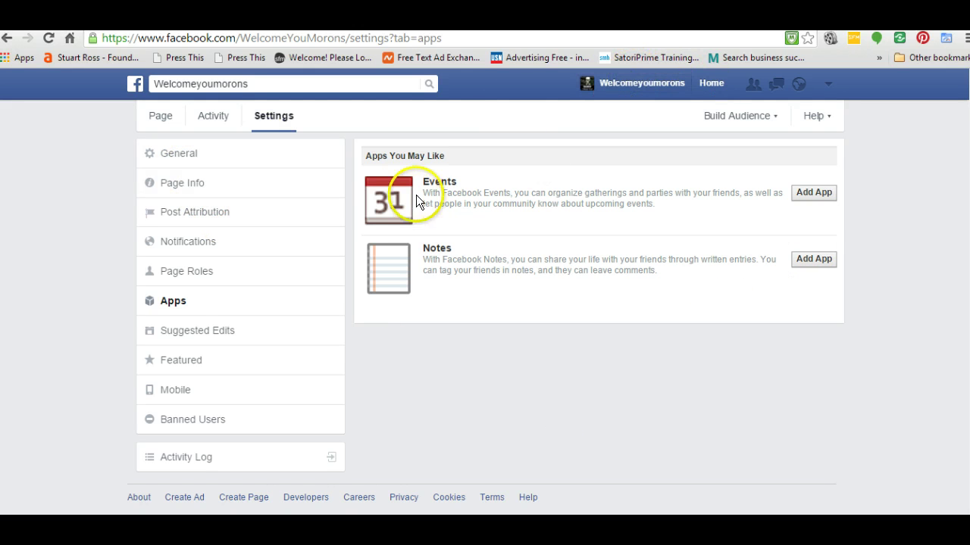
Return to the Welcomeyoumorons page and look through its People, About, Photos and Posts to Page sections and its timeline.
{"action": "left_click", "coordinate": [642, 83]}
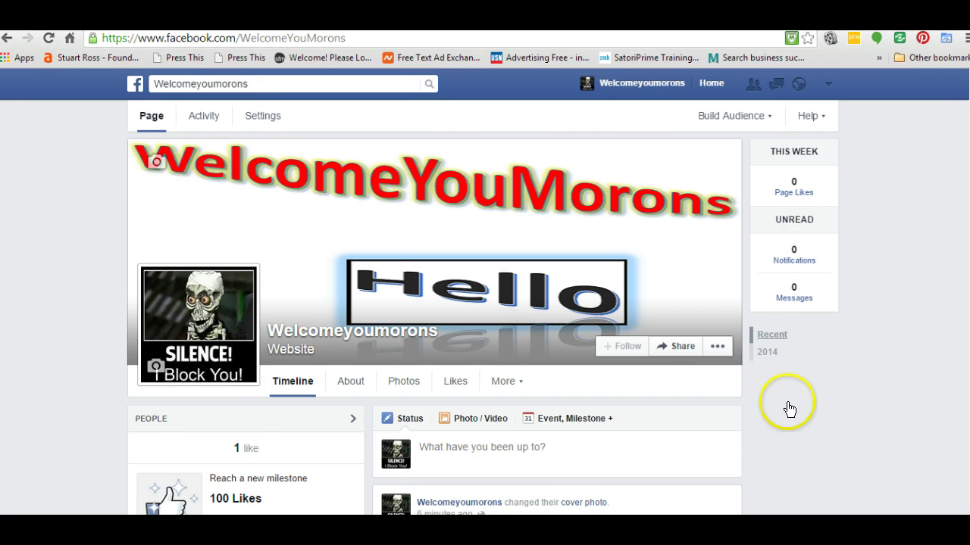
{"action": "scroll", "coordinate": [788, 405], "scroll_direction": "down", "scroll_amount": 1}
{"action": "scroll", "coordinate": [788, 408], "scroll_direction": "down", "scroll_amount": 3}
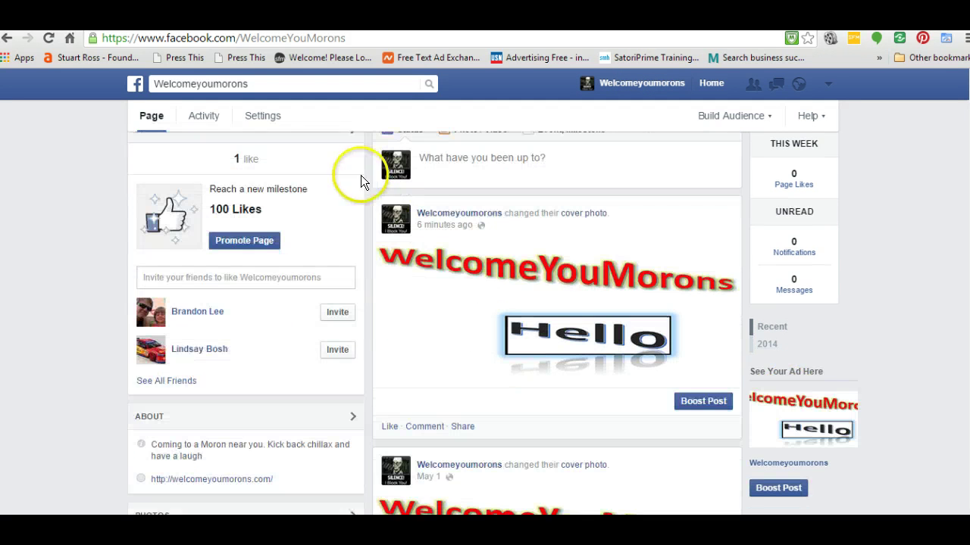
{"action": "scroll", "coordinate": [266, 277], "scroll_direction": "down", "scroll_amount": 3}
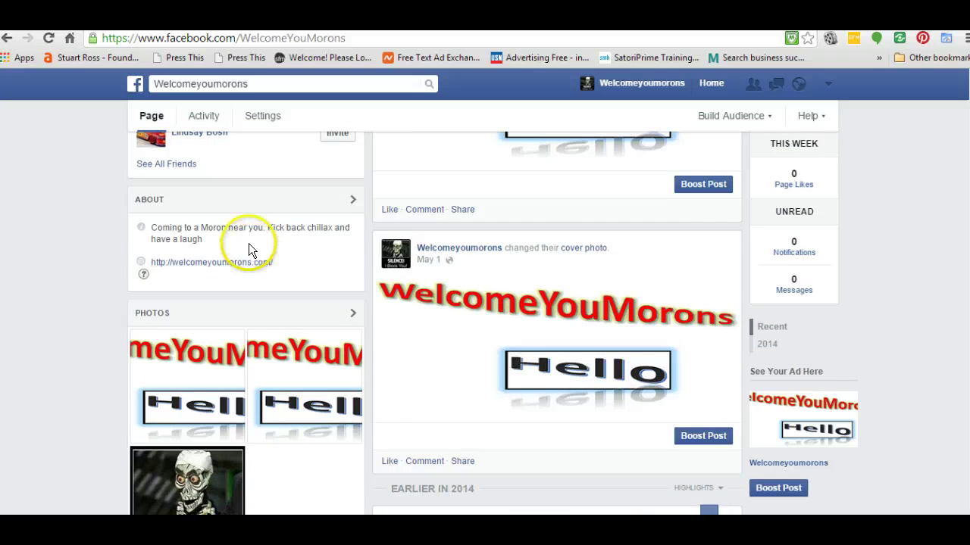
{"action": "scroll", "coordinate": [250, 250], "scroll_direction": "down", "scroll_amount": 4}
{"action": "scroll", "coordinate": [250, 250], "scroll_direction": "down", "scroll_amount": 1}
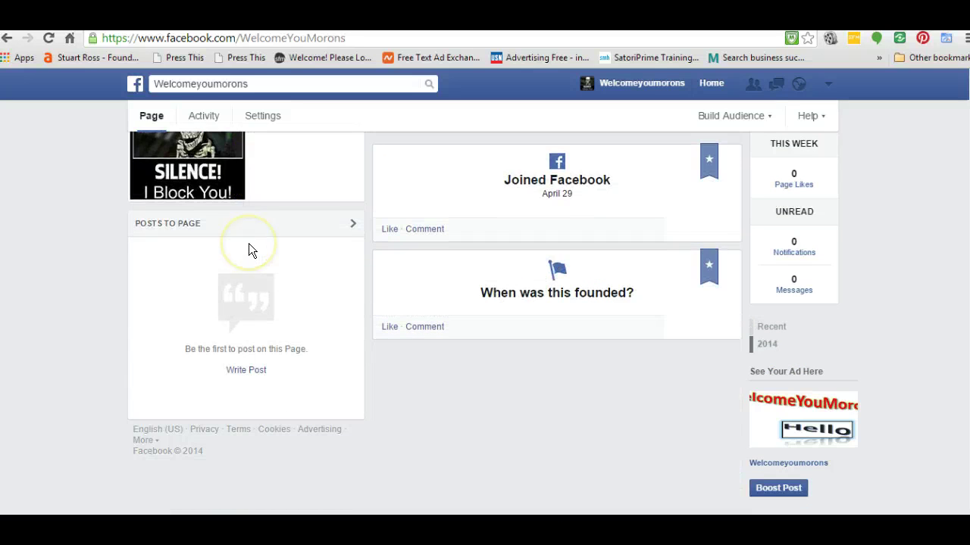
{"action": "scroll", "coordinate": [248, 251], "scroll_direction": "down", "scroll_amount": 1}
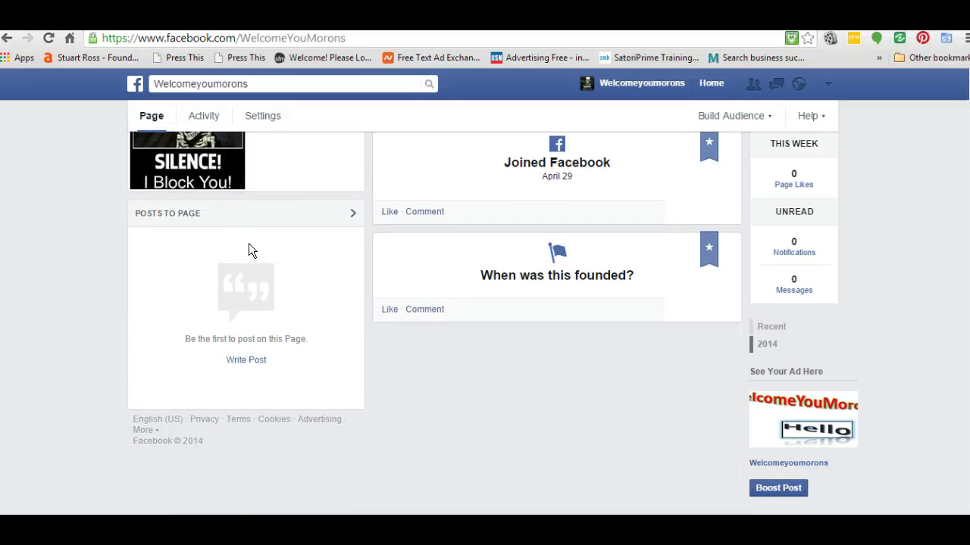
{"action": "scroll", "coordinate": [249, 251], "scroll_direction": "up", "scroll_amount": 5}
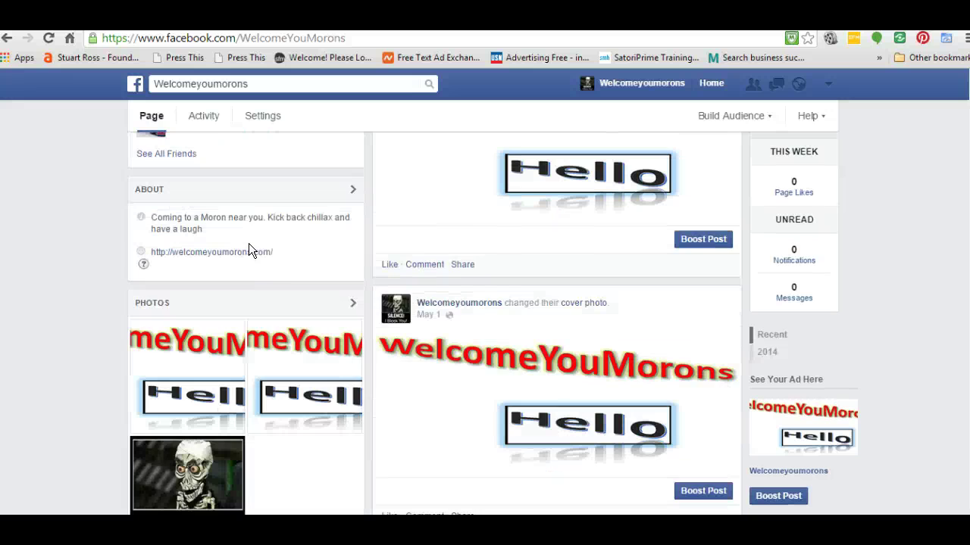
{"action": "scroll", "coordinate": [250, 251], "scroll_direction": "up", "scroll_amount": 4}
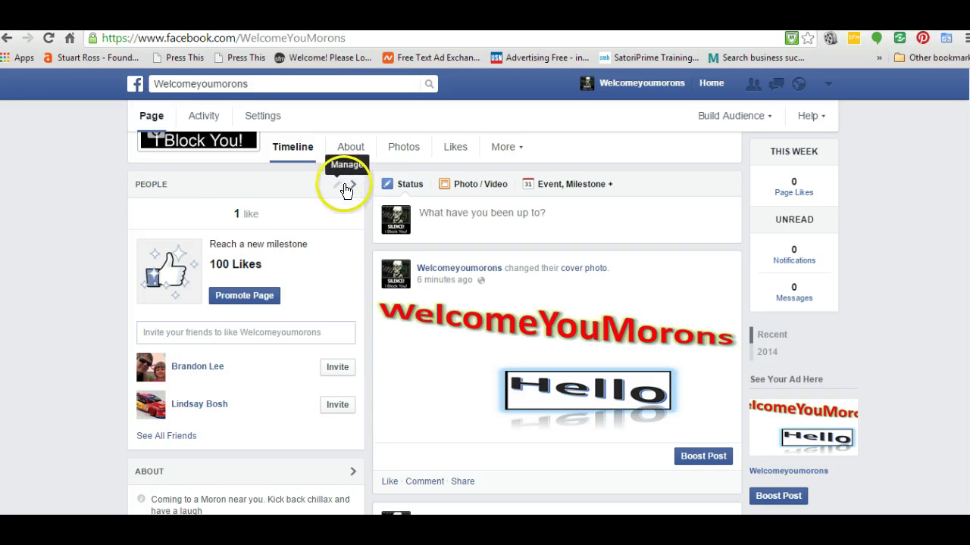
{"action": "scroll", "coordinate": [325, 265], "scroll_direction": "down", "scroll_amount": 3}
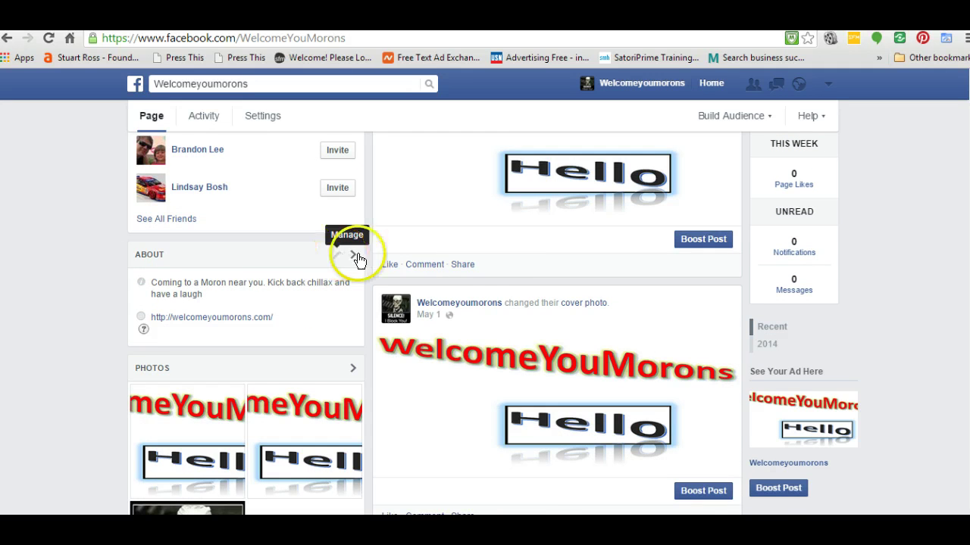
{"action": "scroll", "coordinate": [341, 307], "scroll_direction": "down", "scroll_amount": 3}
{"action": "scroll", "coordinate": [276, 321], "scroll_direction": "up", "scroll_amount": 4}
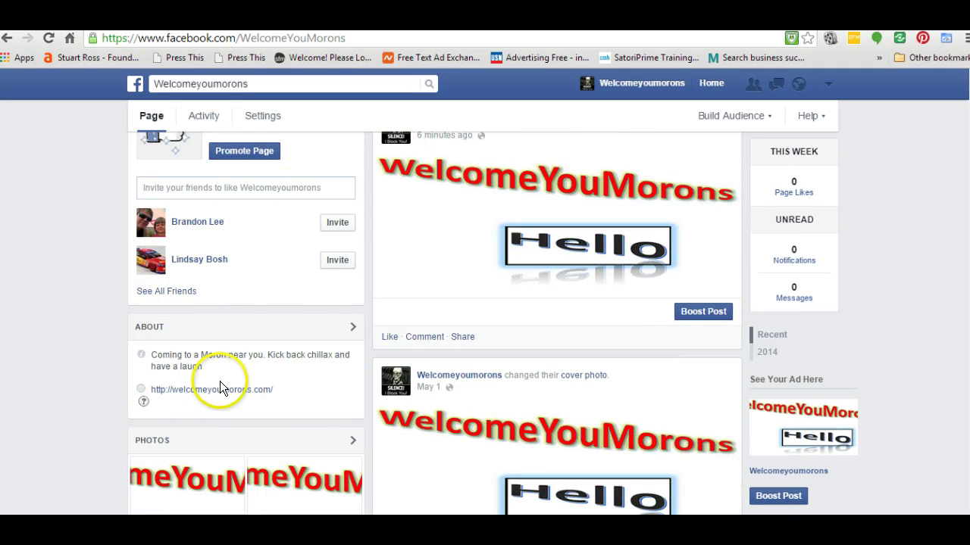
{"action": "scroll", "coordinate": [219, 383], "scroll_direction": "down", "scroll_amount": 3}
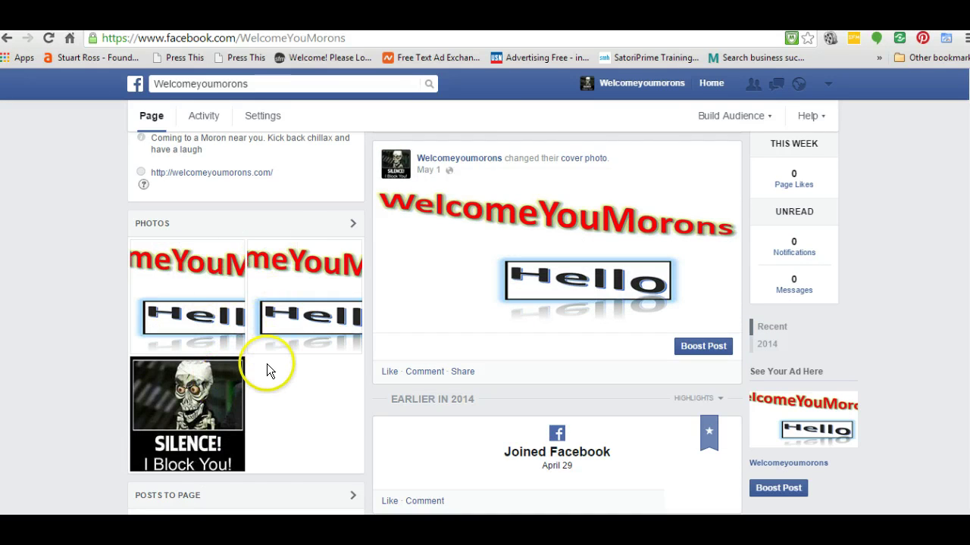
{"action": "scroll", "coordinate": [260, 376], "scroll_direction": "down", "scroll_amount": 4}
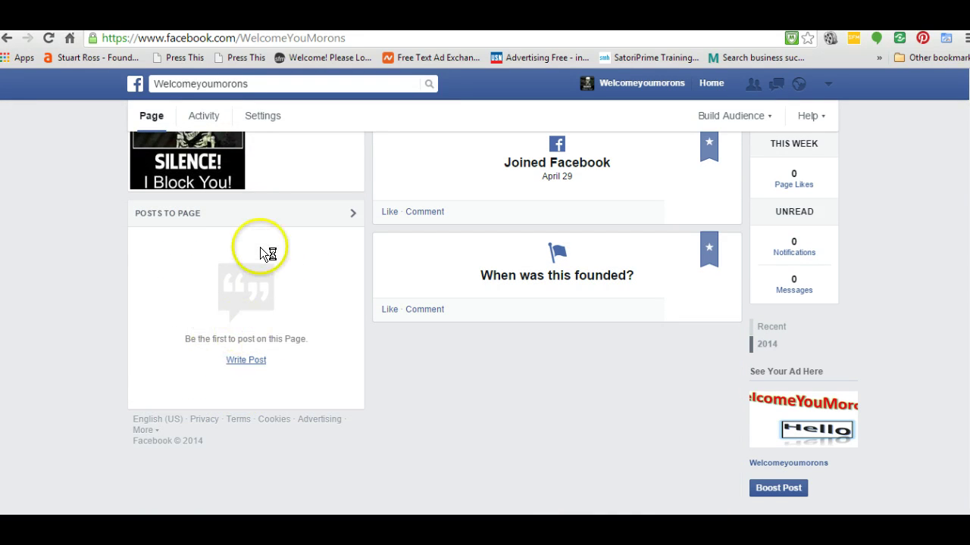
{"action": "scroll", "coordinate": [207, 326], "scroll_direction": "up", "scroll_amount": 8}
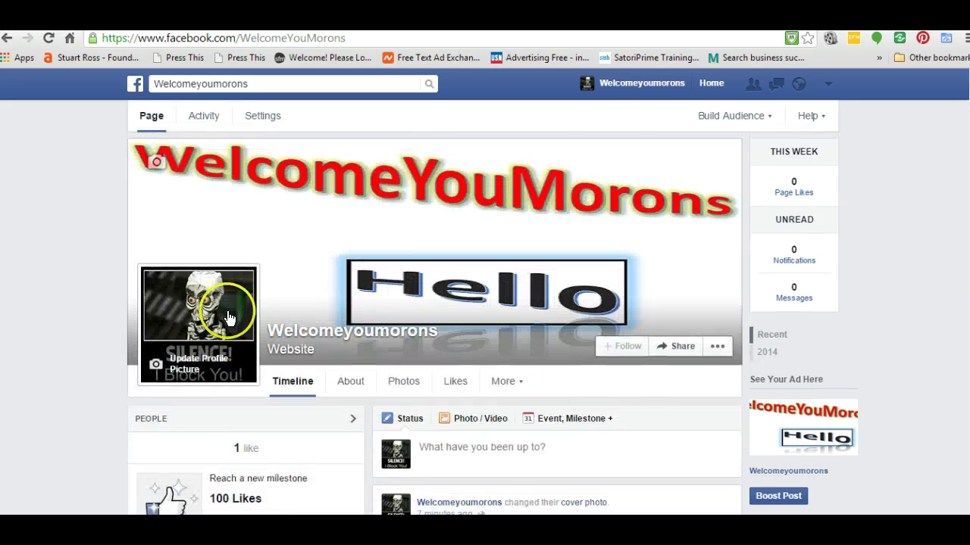
Reload the page, inspect the Share This Page dialog and its audience options without sharing, and check the additional page actions.
{"action": "left_click", "coordinate": [651, 85]}
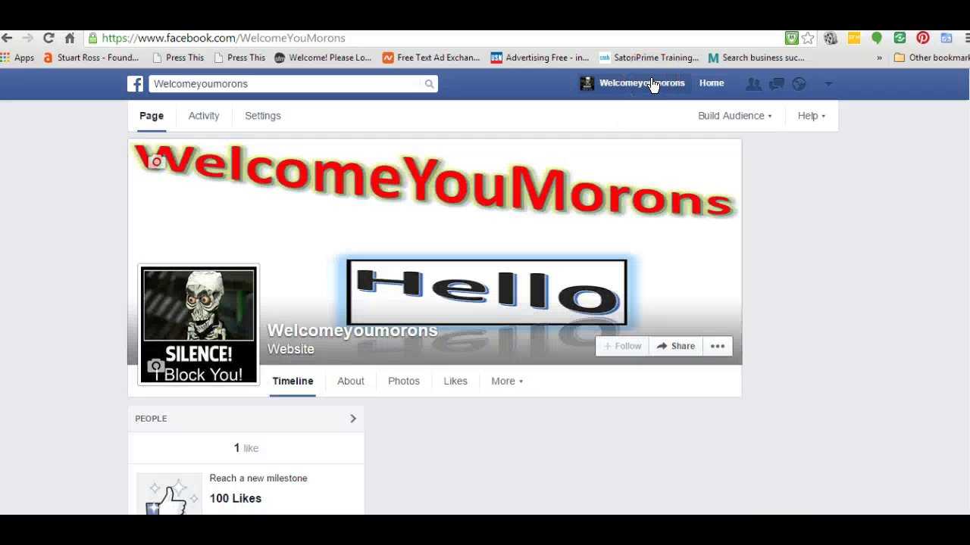
{"action": "left_click", "coordinate": [687, 429]}
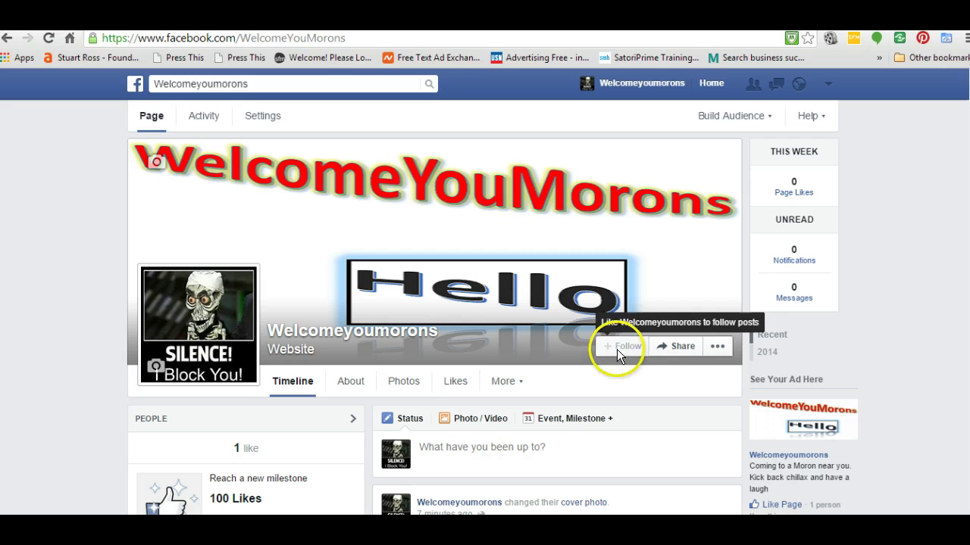
{"action": "left_click", "coordinate": [676, 349]}
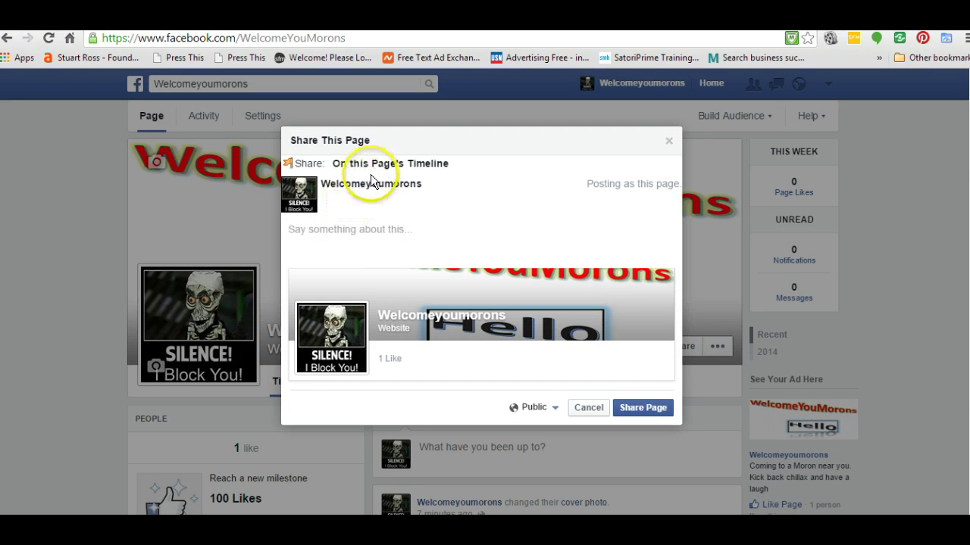
{"action": "left_click", "coordinate": [387, 236]}
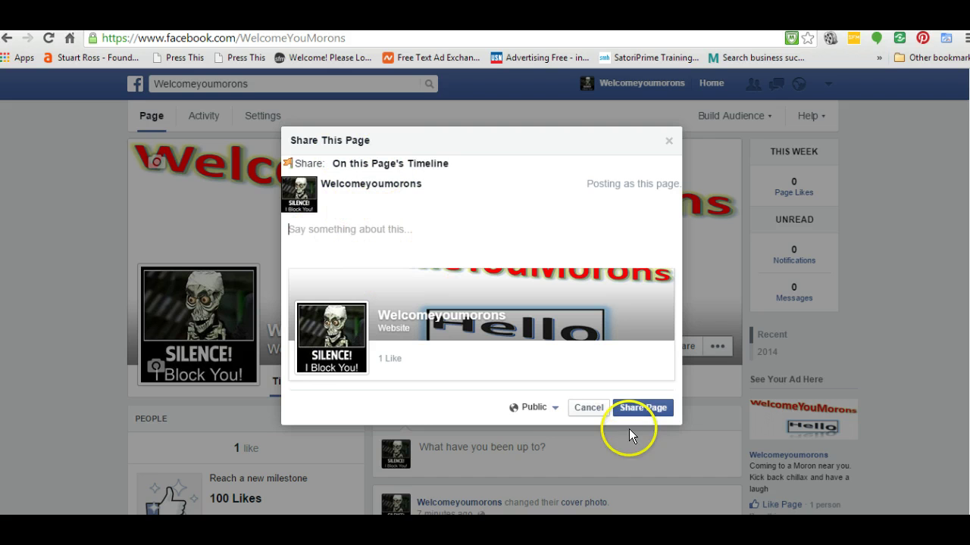
{"action": "left_click", "coordinate": [555, 409]}
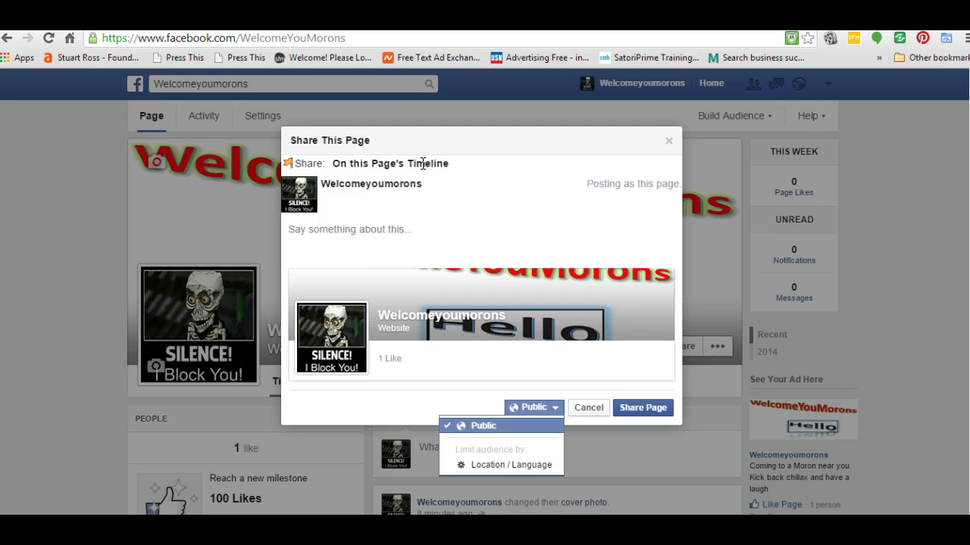
{"action": "left_click", "coordinate": [663, 133]}
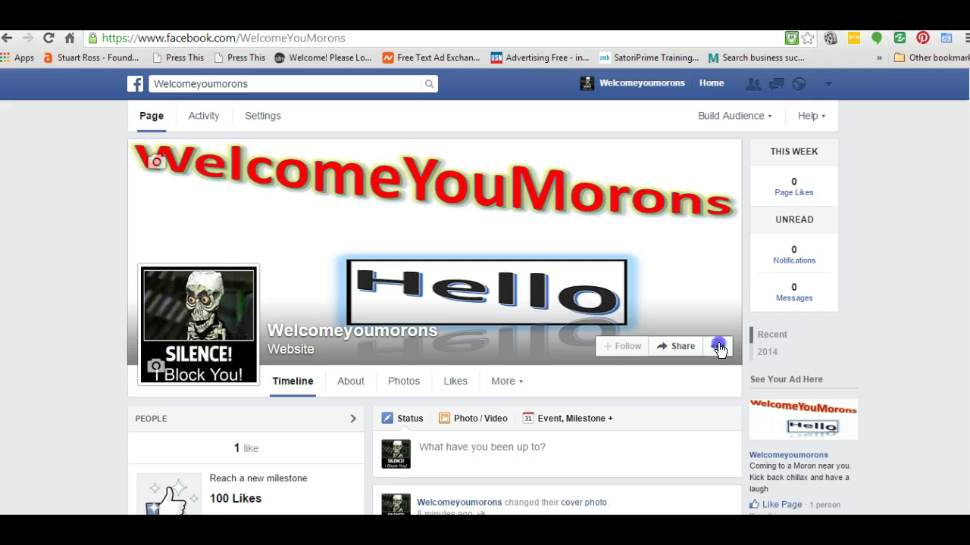
{"action": "left_click", "coordinate": [718, 347]}
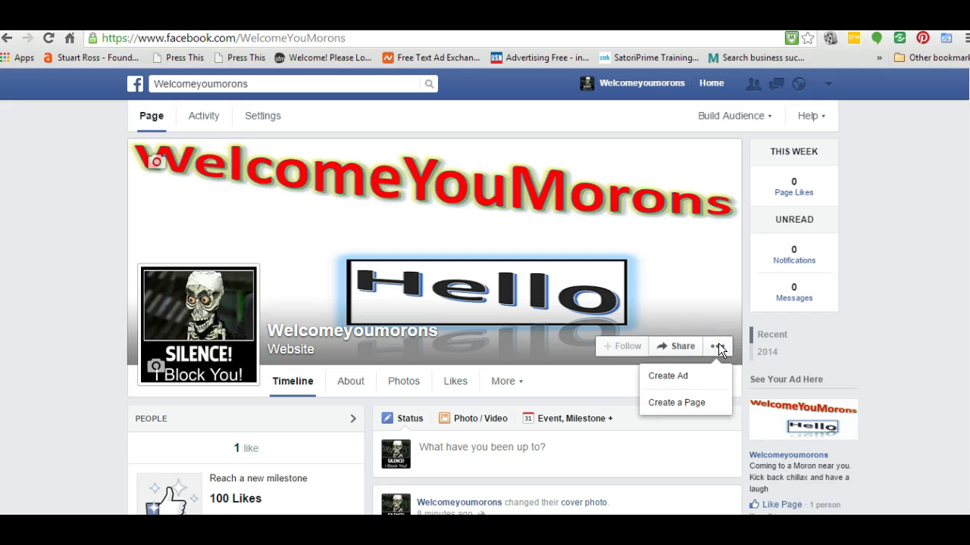
Try reordering the page's tabs to About, Videos, Likes, Photos.
{"action": "left_click", "coordinate": [516, 383]}
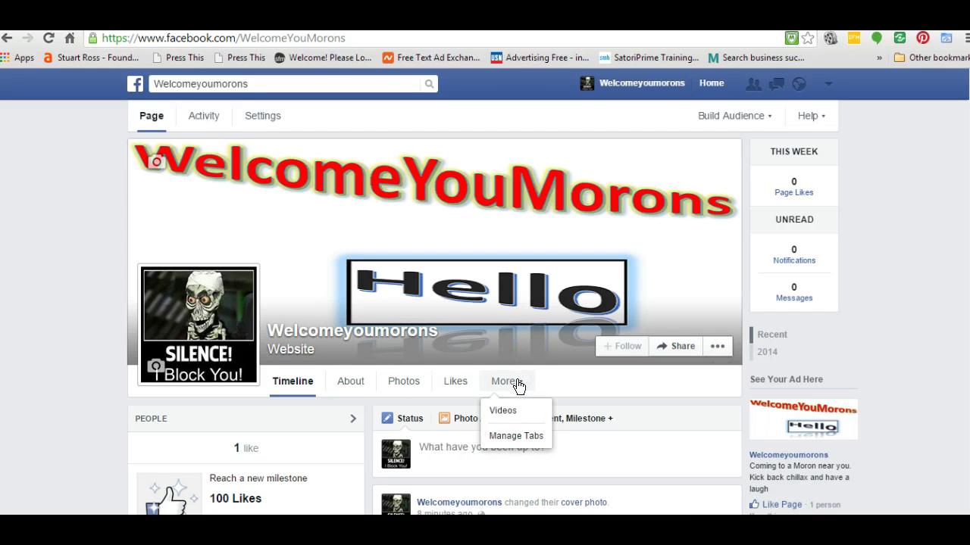
{"action": "left_click", "coordinate": [511, 438]}
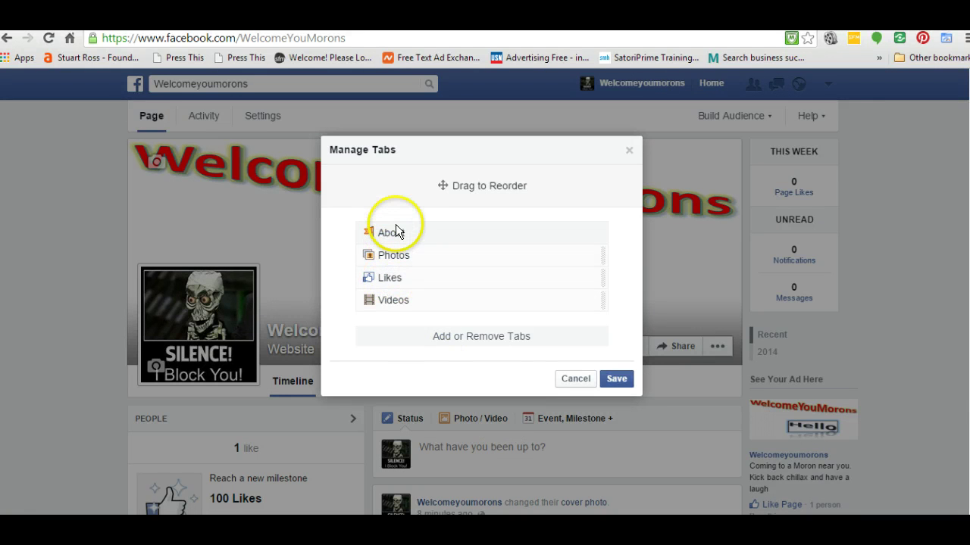
{"action": "left_click_drag", "start_coordinate": [424, 229], "coordinate": [444, 238]}
{"action": "left_click", "coordinate": [451, 241]}
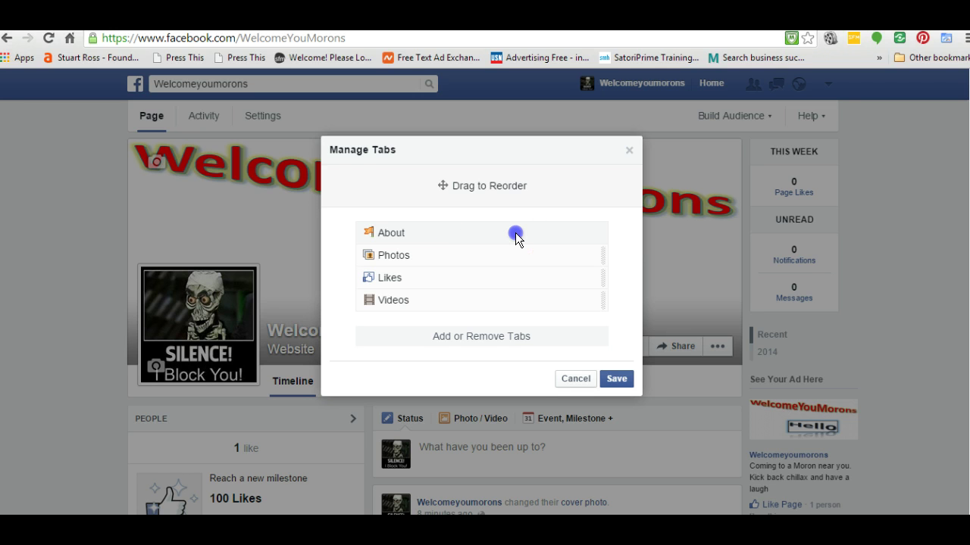
{"action": "left_click_drag", "start_coordinate": [517, 238], "coordinate": [487, 242]}
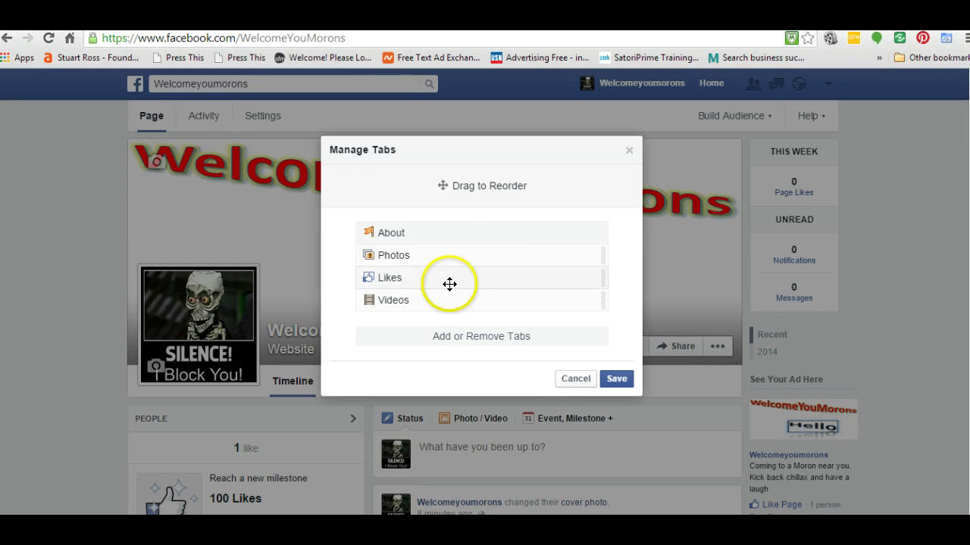
{"action": "left_click_drag", "start_coordinate": [451, 284], "coordinate": [459, 255]}
{"action": "left_click_drag", "start_coordinate": [433, 303], "coordinate": [461, 256]}
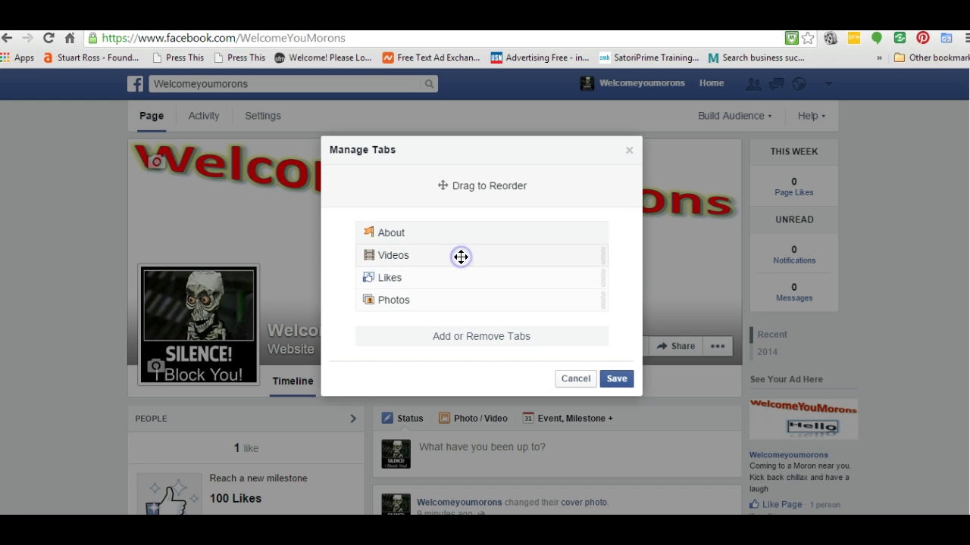
{"action": "left_click", "coordinate": [350, 342]}
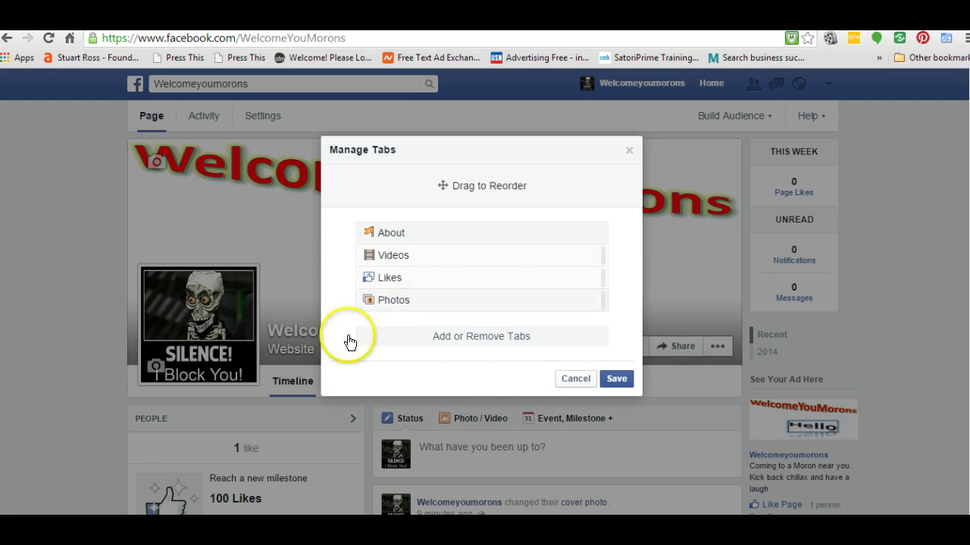
Add the Notes app to the page and return to the page's timeline.
{"action": "left_click", "coordinate": [486, 337]}
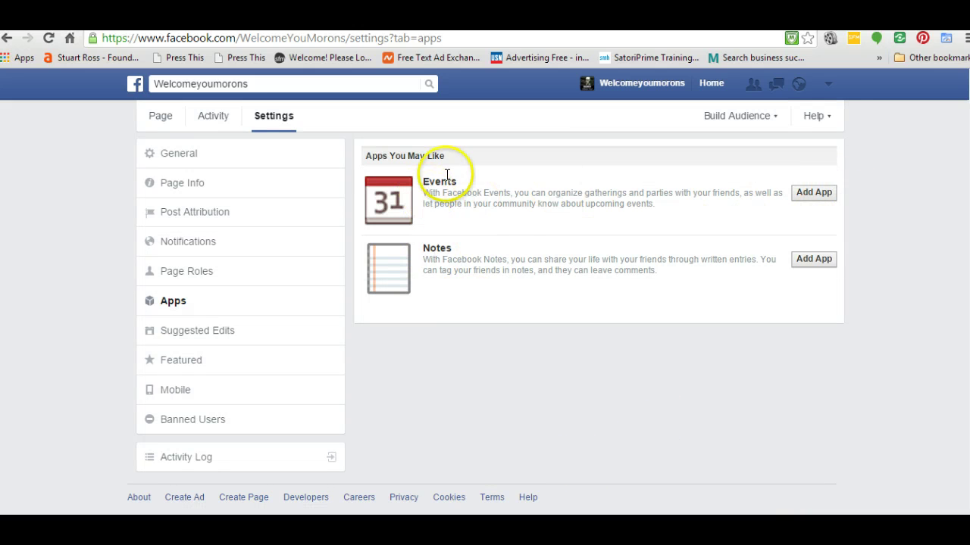
{"action": "left_click", "coordinate": [818, 259]}
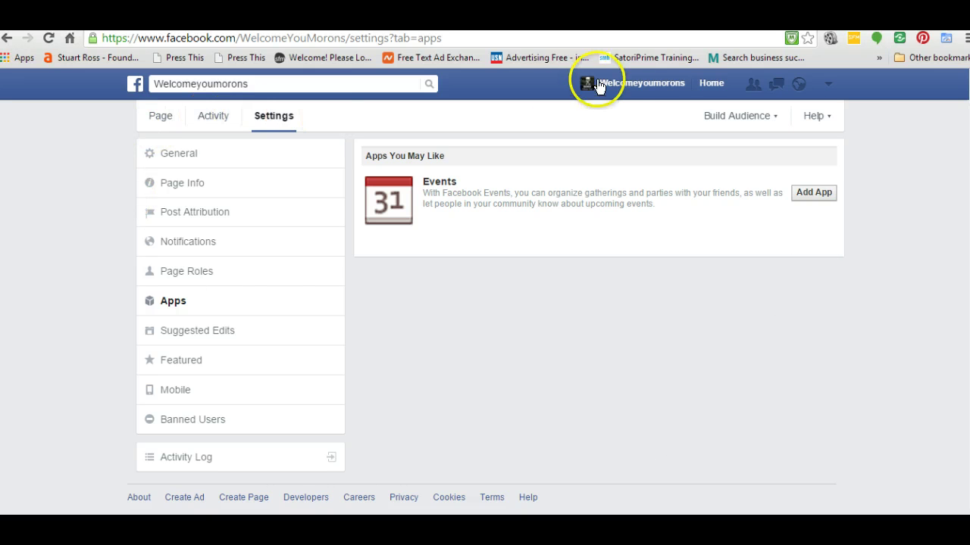
{"action": "left_click", "coordinate": [639, 83]}
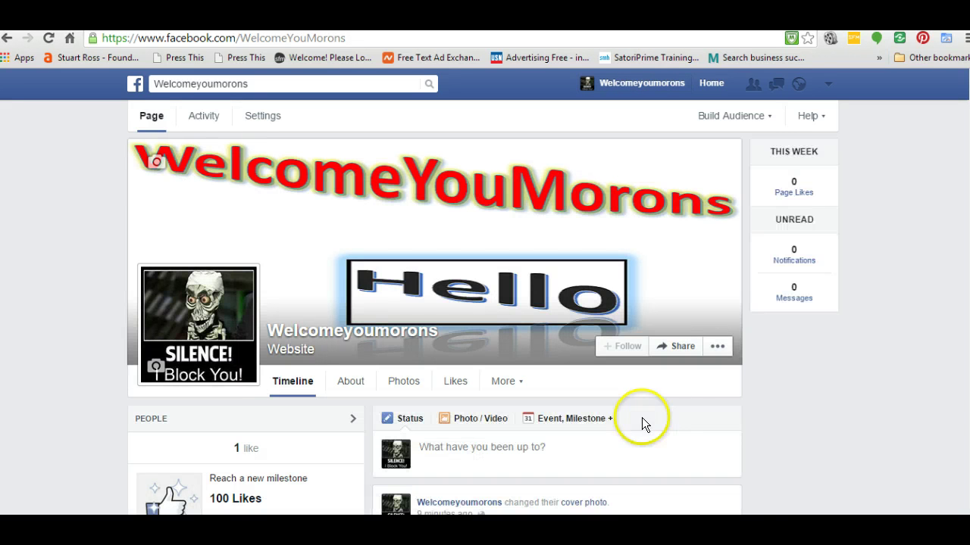
Reorder the page's tabs to About, Likes, Videos, Notes, Photos and save the new order.
{"action": "scroll", "coordinate": [721, 416], "scroll_direction": "down", "scroll_amount": 1}
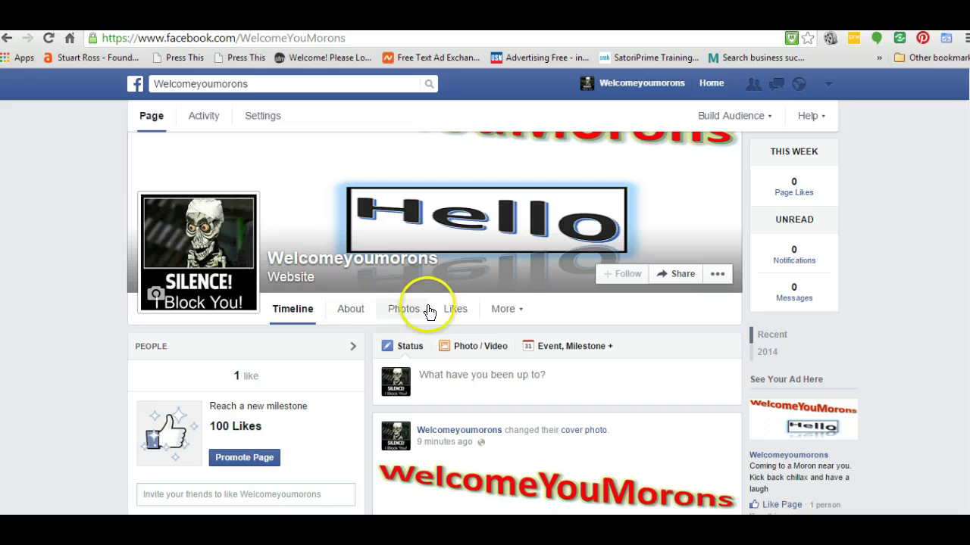
{"action": "left_click", "coordinate": [521, 313]}
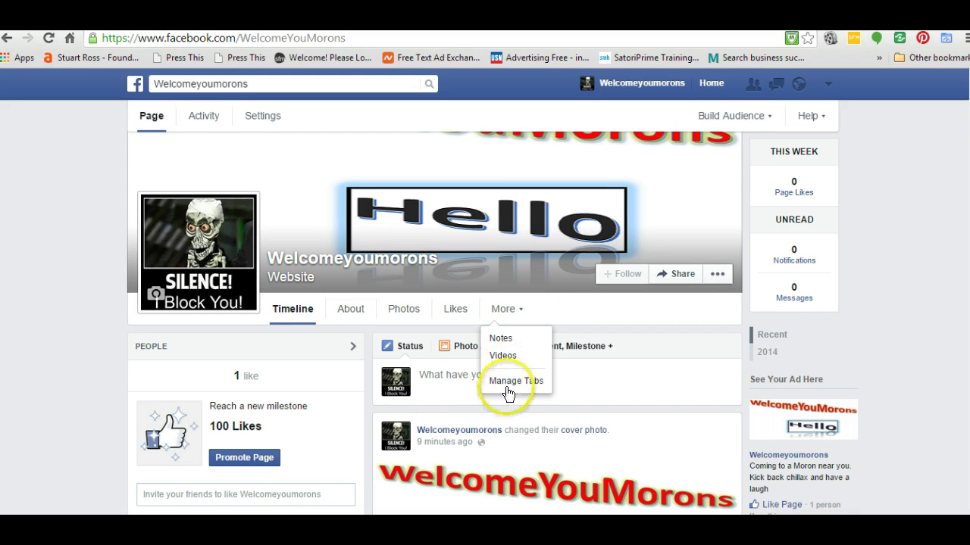
{"action": "left_click", "coordinate": [514, 381]}
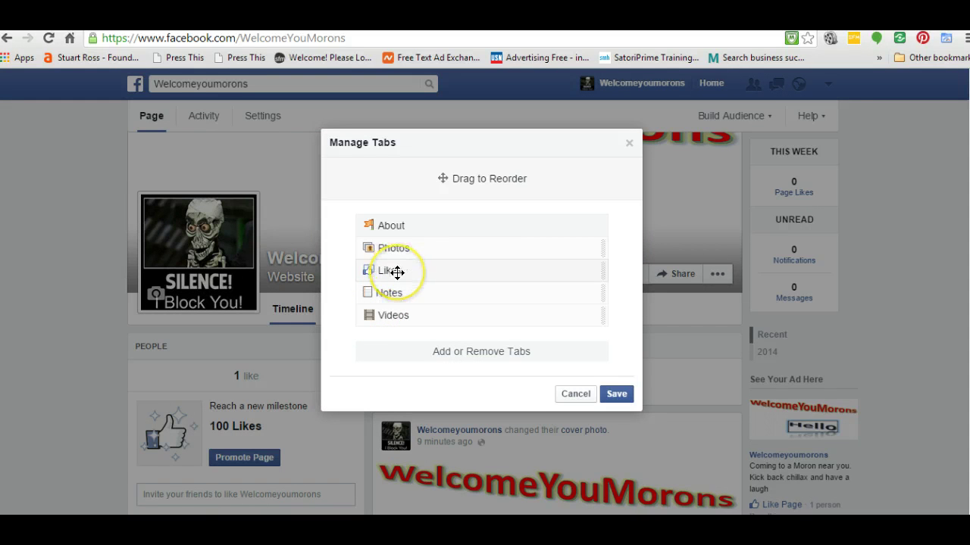
{"action": "left_click_drag", "start_coordinate": [401, 273], "coordinate": [403, 251]}
{"action": "left_click_drag", "start_coordinate": [422, 300], "coordinate": [409, 271]}
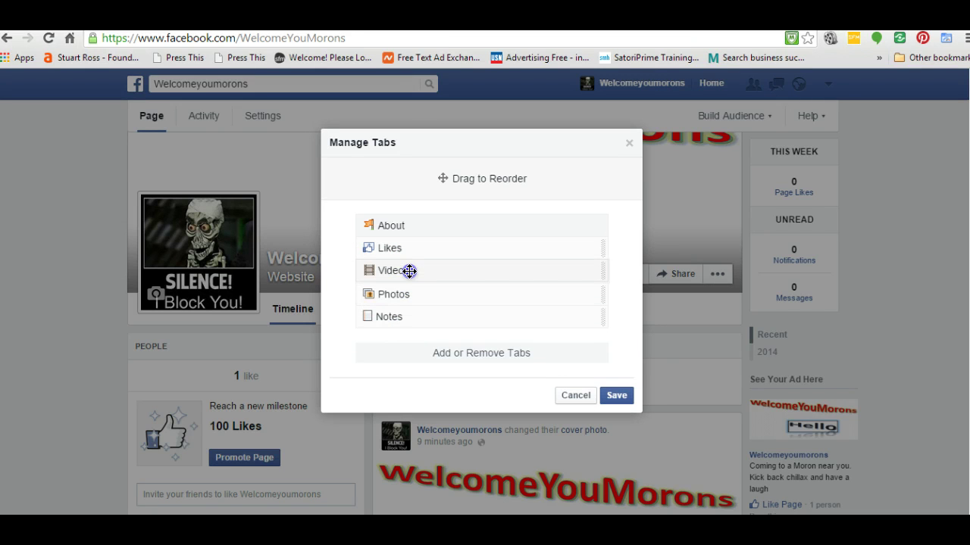
{"action": "left_click_drag", "start_coordinate": [406, 316], "coordinate": [404, 292]}
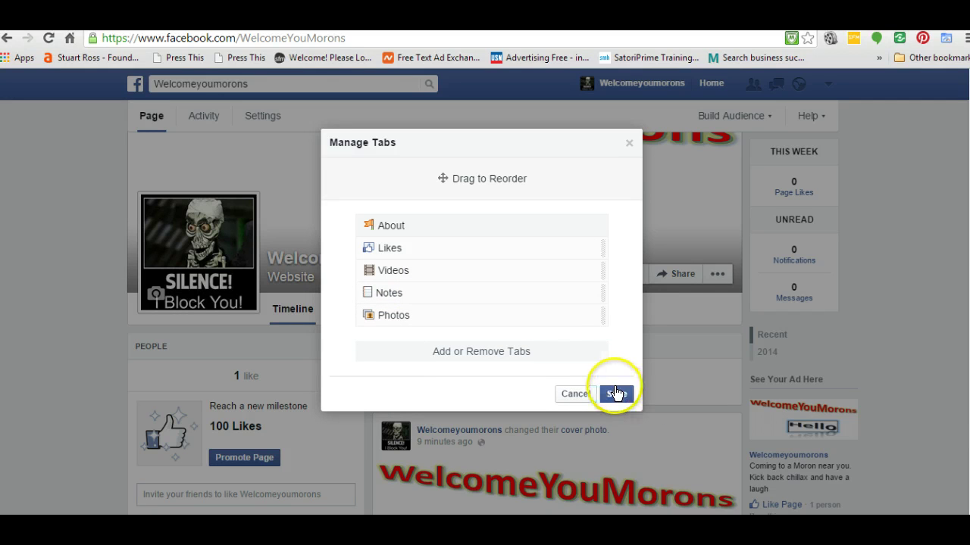
{"action": "left_click", "coordinate": [615, 393]}
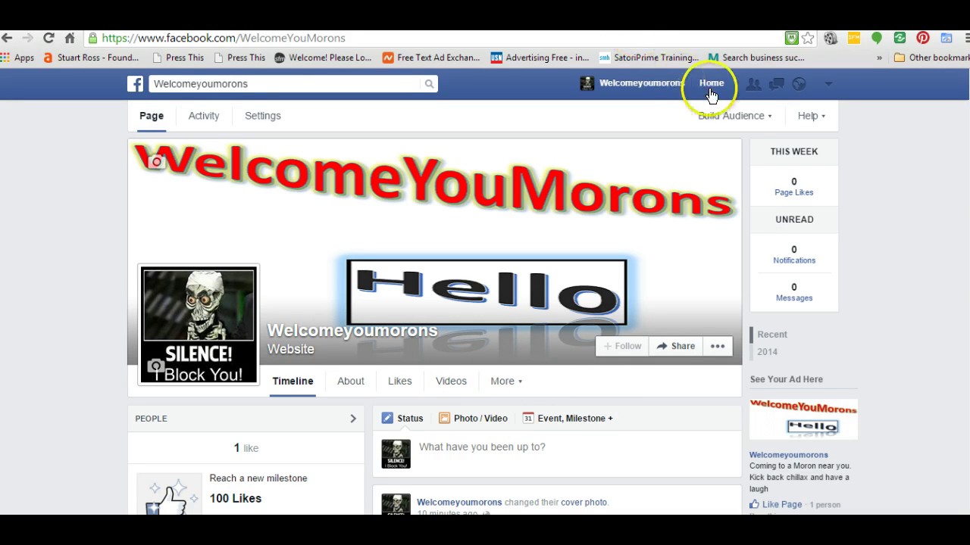
Switch to using Facebook as the personal profile, and find the Welcomeyoumorons page by searching for "We" and open it.
{"action": "left_click", "coordinate": [828, 84]}
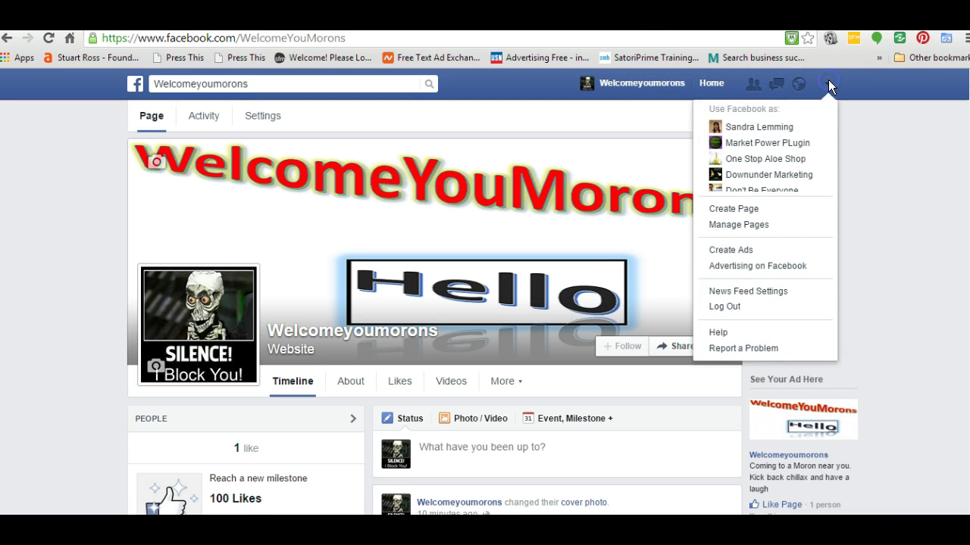
{"action": "left_click", "coordinate": [758, 128]}
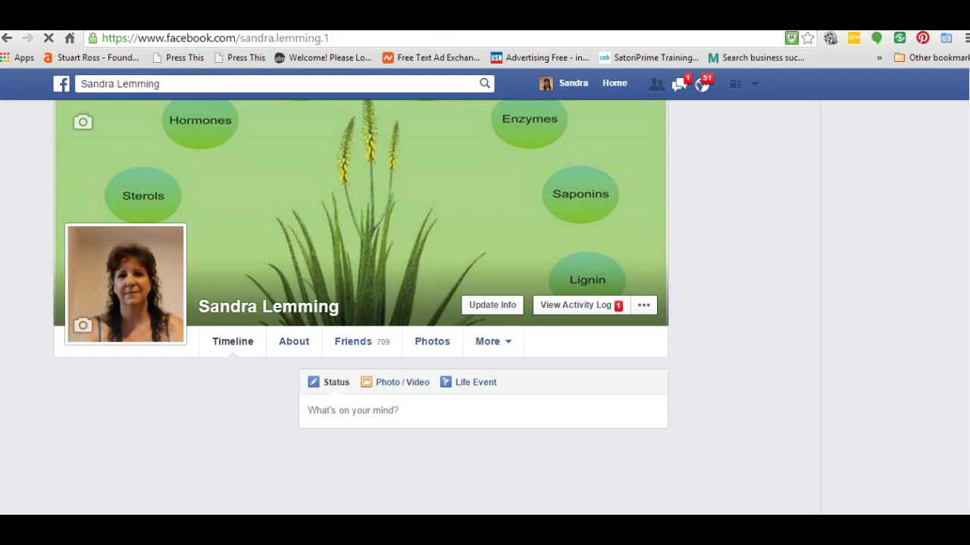
{"action": "left_click", "coordinate": [171, 83]}
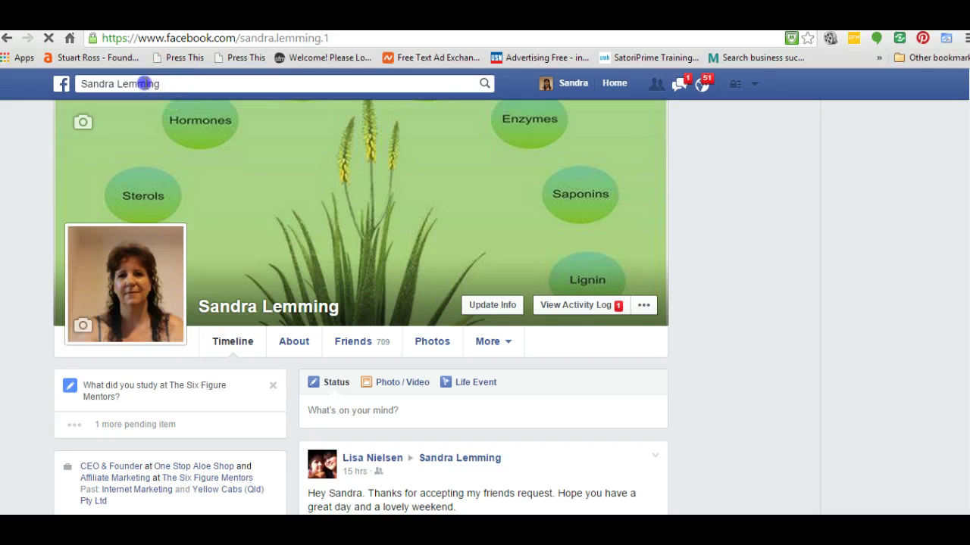
{"action": "left_click_drag", "start_coordinate": [59, 83], "coordinate": [187, 84]}
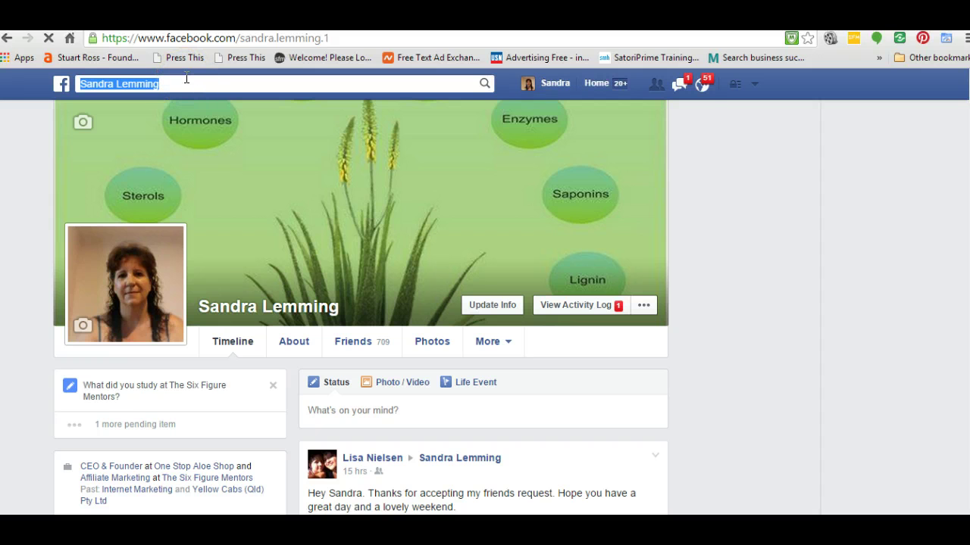
{"action": "left_click", "coordinate": [186, 78]}
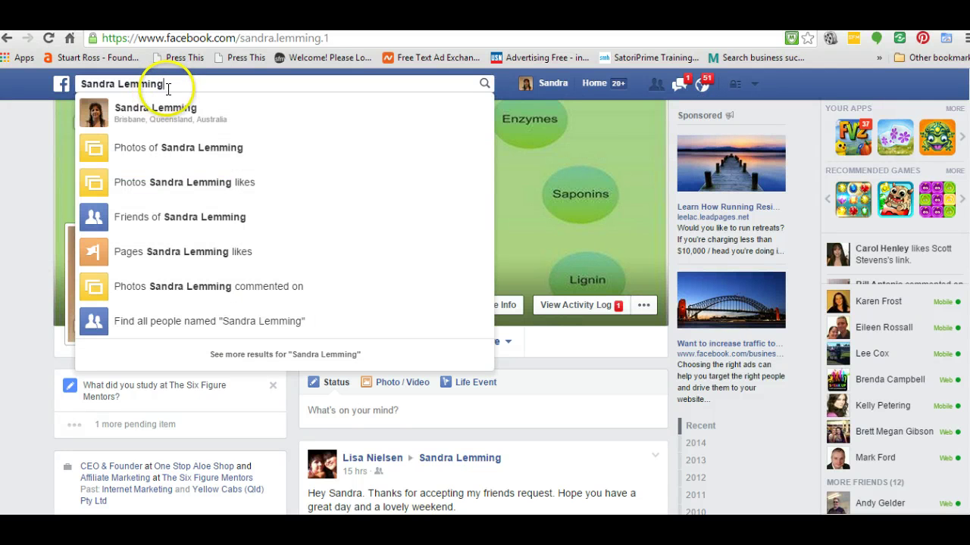
{"action": "left_click_drag", "start_coordinate": [169, 84], "coordinate": [86, 83]}
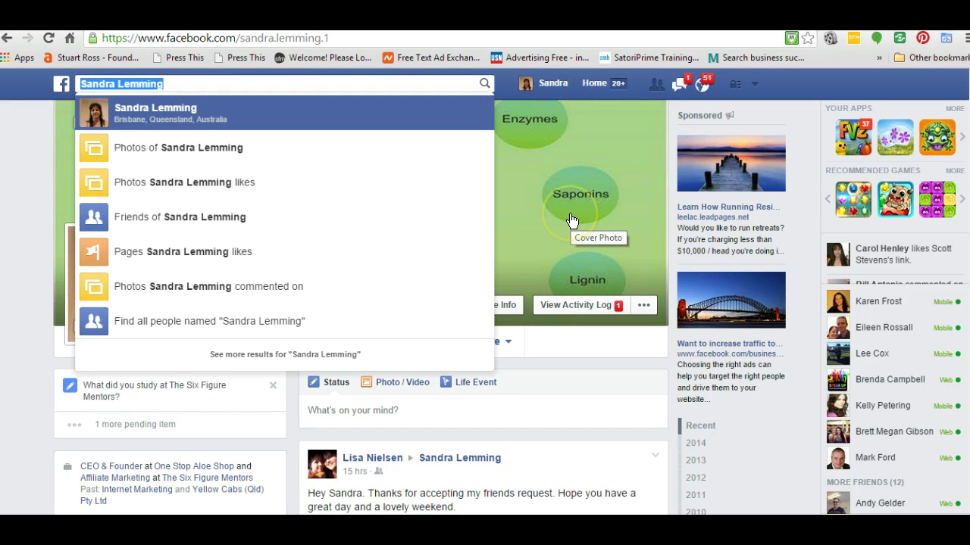
{"action": "type", "text": "We"}
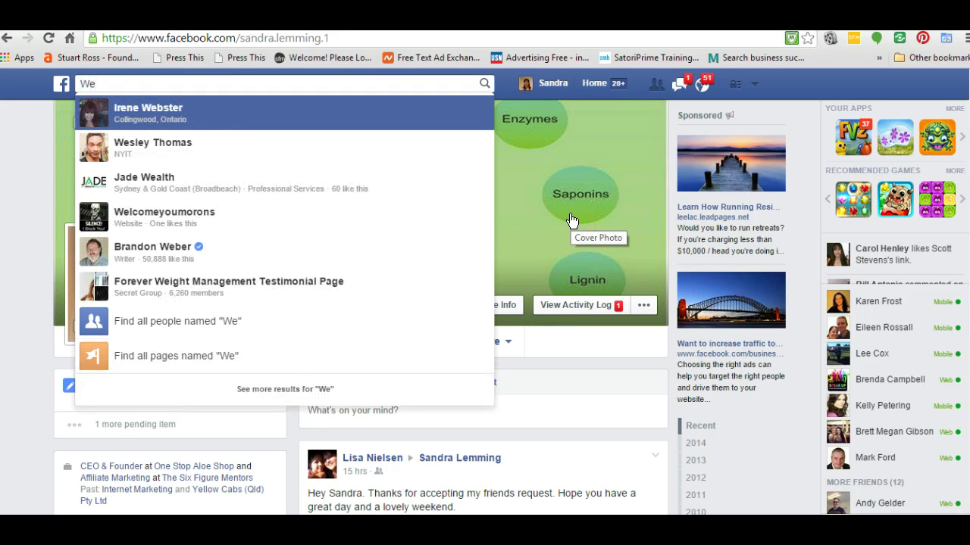
{"action": "left_click", "coordinate": [151, 220]}
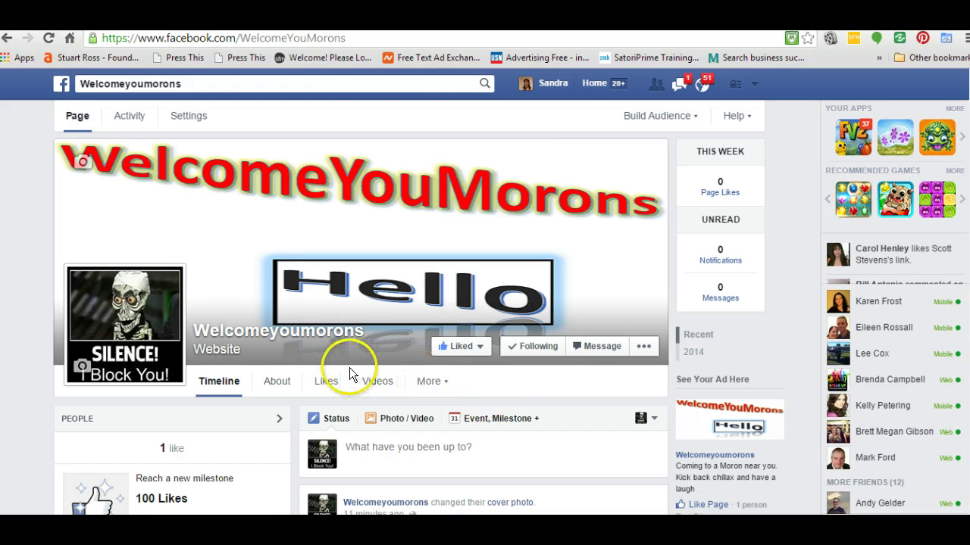
Check the page's additional tabs and look through its People, About, Photos and Posts to Page sections and its timeline.
{"action": "left_click", "coordinate": [446, 385]}
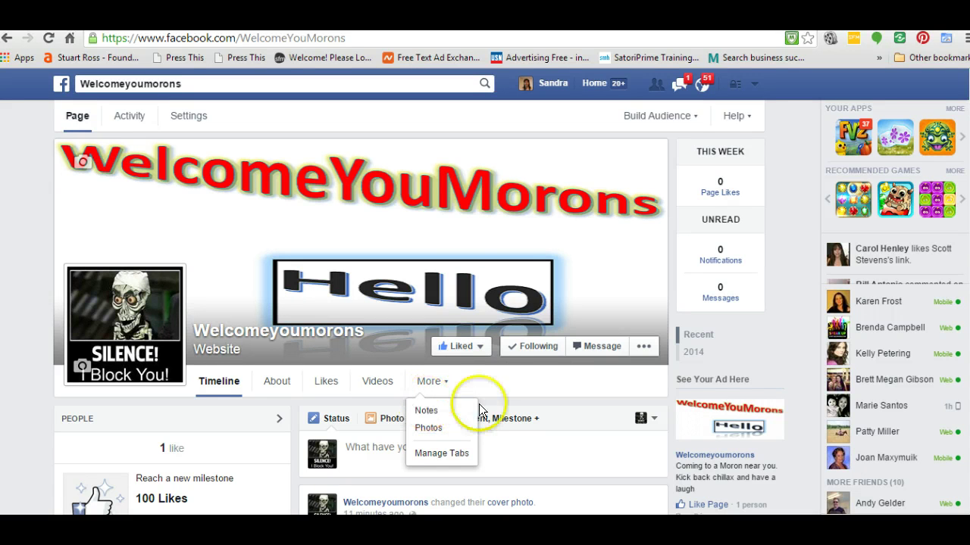
{"action": "scroll", "coordinate": [570, 364], "scroll_direction": "down", "scroll_amount": 3}
{"action": "scroll", "coordinate": [572, 369], "scroll_direction": "down", "scroll_amount": 2}
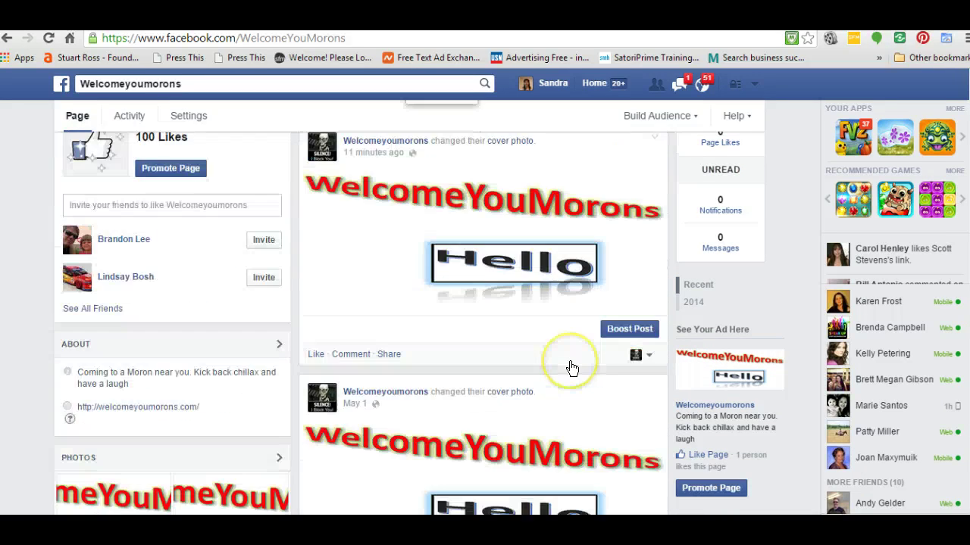
{"action": "scroll", "coordinate": [216, 346], "scroll_direction": "down", "scroll_amount": 2}
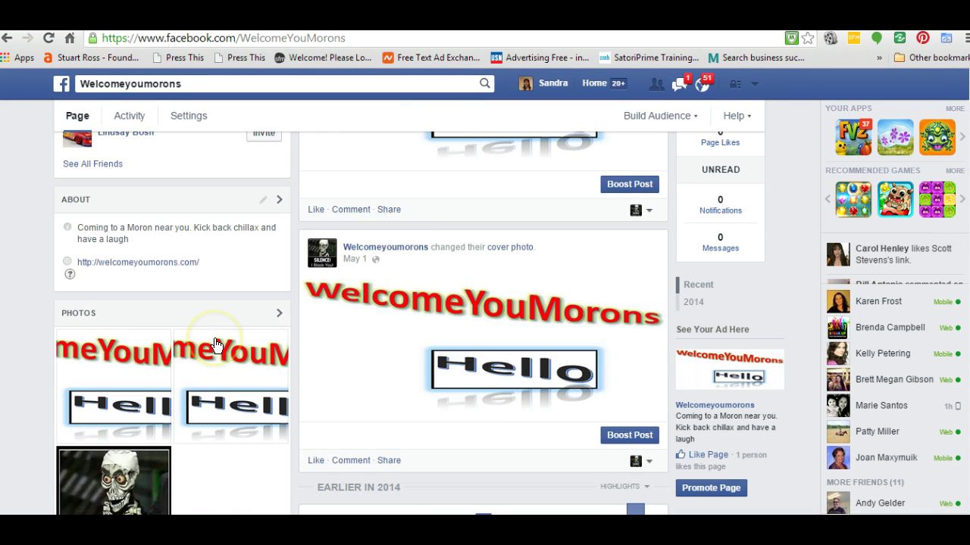
{"action": "scroll", "coordinate": [215, 345], "scroll_direction": "down", "scroll_amount": 4}
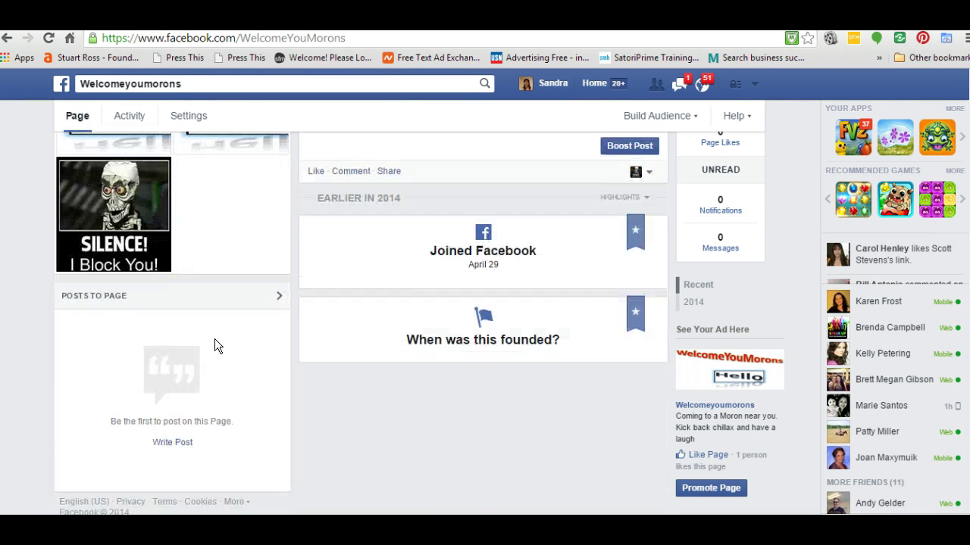
{"action": "scroll", "coordinate": [215, 345], "scroll_direction": "down", "scroll_amount": 1}
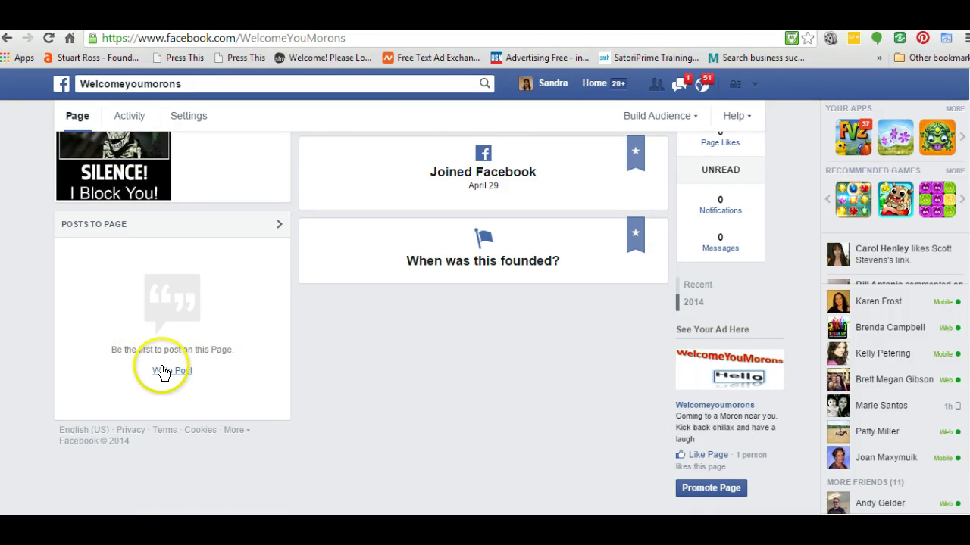
{"action": "scroll", "coordinate": [160, 371], "scroll_direction": "up", "scroll_amount": 2}
{"action": "scroll", "coordinate": [165, 372], "scroll_direction": "up", "scroll_amount": 4}
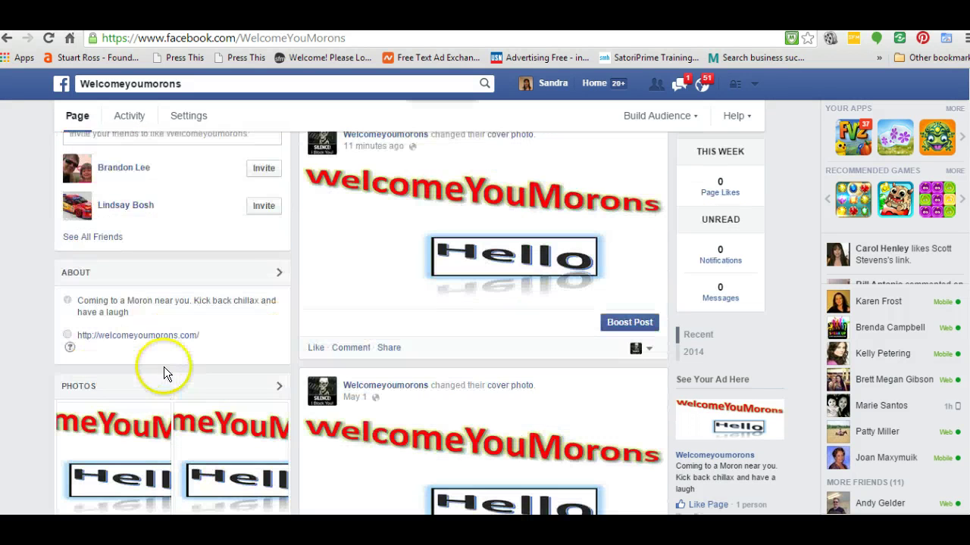
{"action": "scroll", "coordinate": [157, 350], "scroll_direction": "up", "scroll_amount": 3}
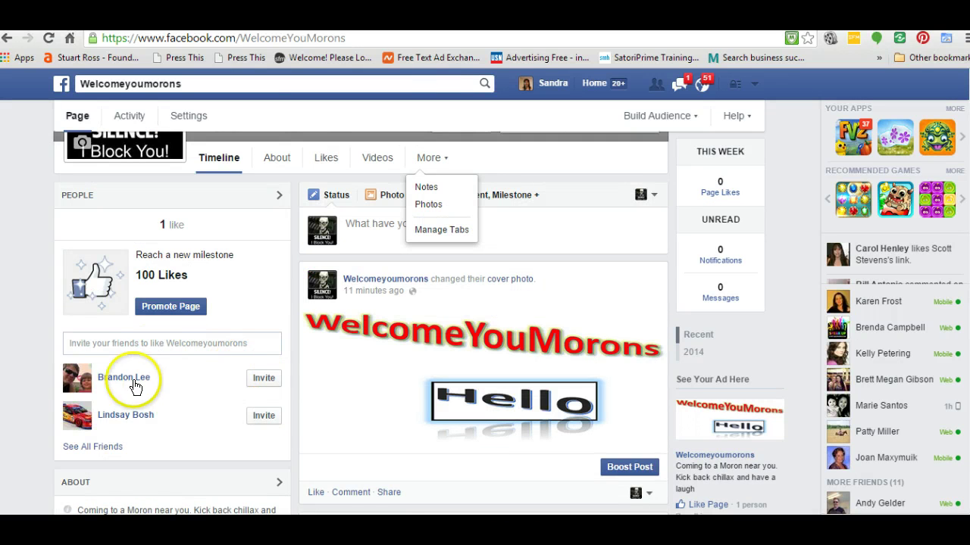
{"action": "scroll", "coordinate": [212, 383], "scroll_direction": "up", "scroll_amount": 3}
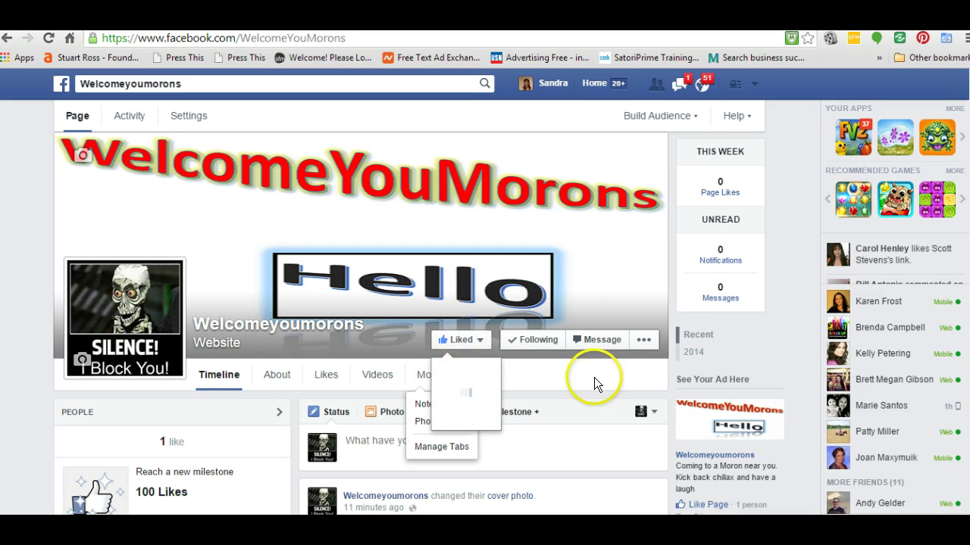
Inspect the Share This Page dialog's destinations and its full list of audience options without sharing, and return to the timeline.
{"action": "left_click", "coordinate": [644, 345]}
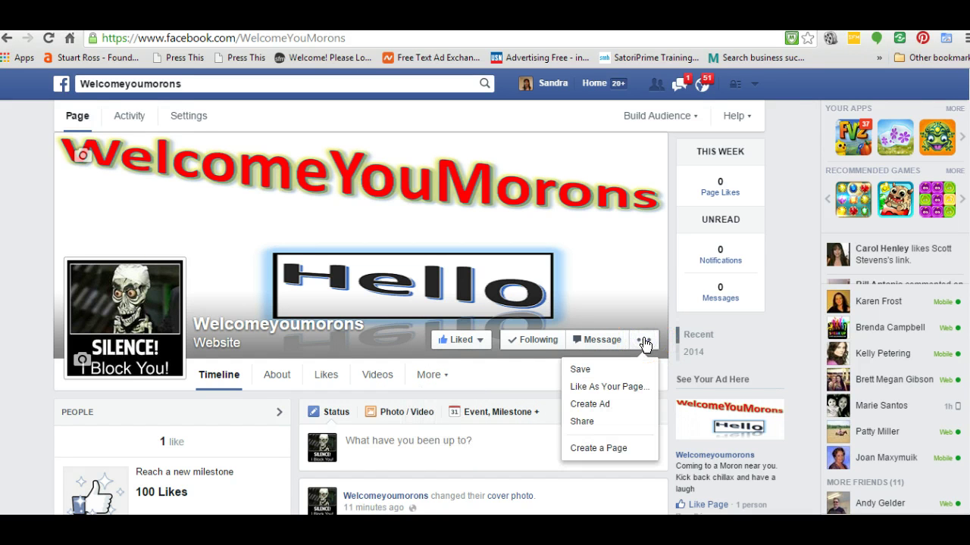
{"action": "left_click", "coordinate": [581, 421]}
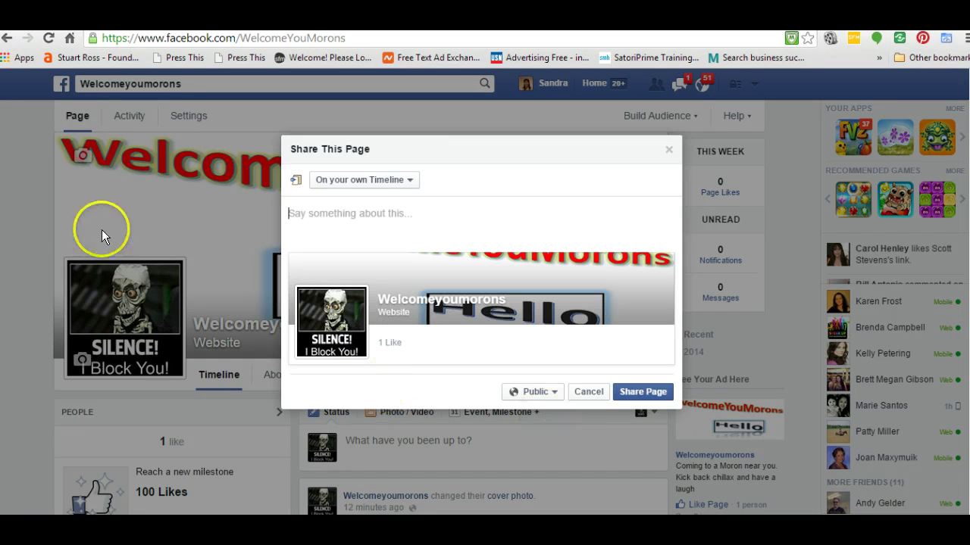
{"action": "left_click", "coordinate": [410, 181]}
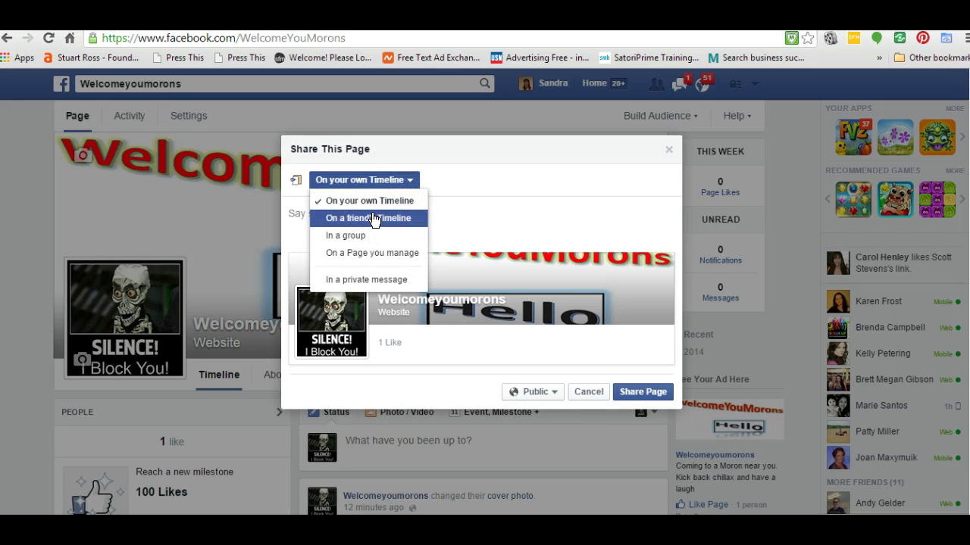
{"action": "left_click", "coordinate": [345, 239]}
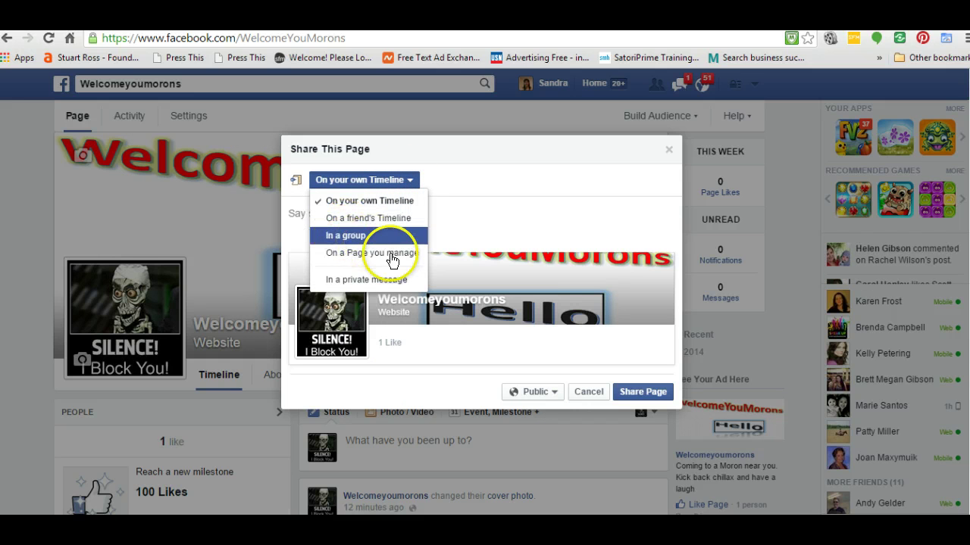
{"action": "left_click", "coordinate": [378, 282]}
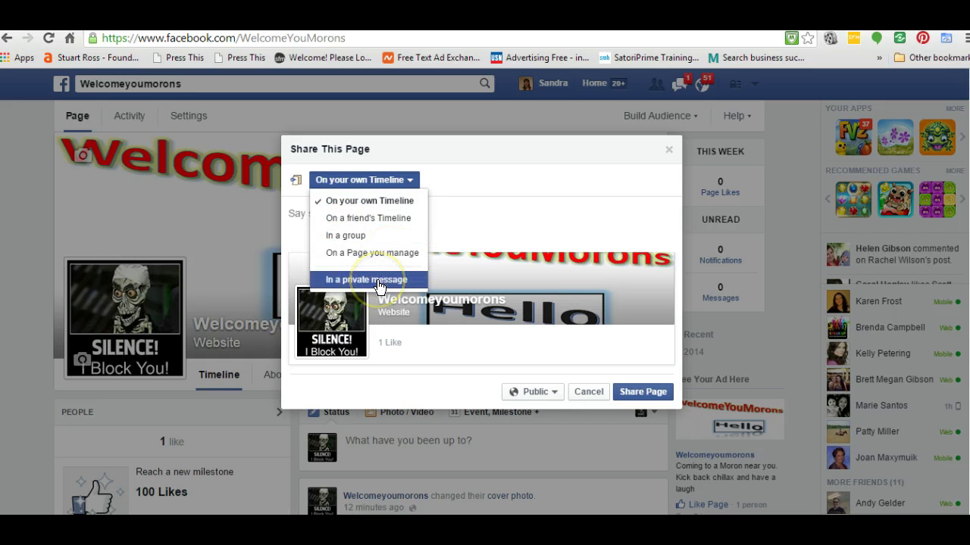
{"action": "left_click", "coordinate": [503, 163]}
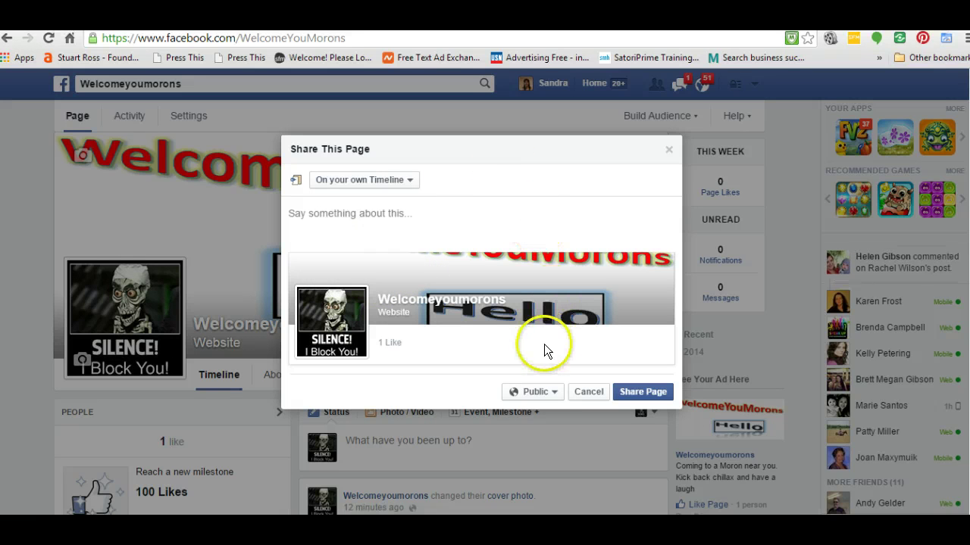
{"action": "left_click", "coordinate": [554, 394]}
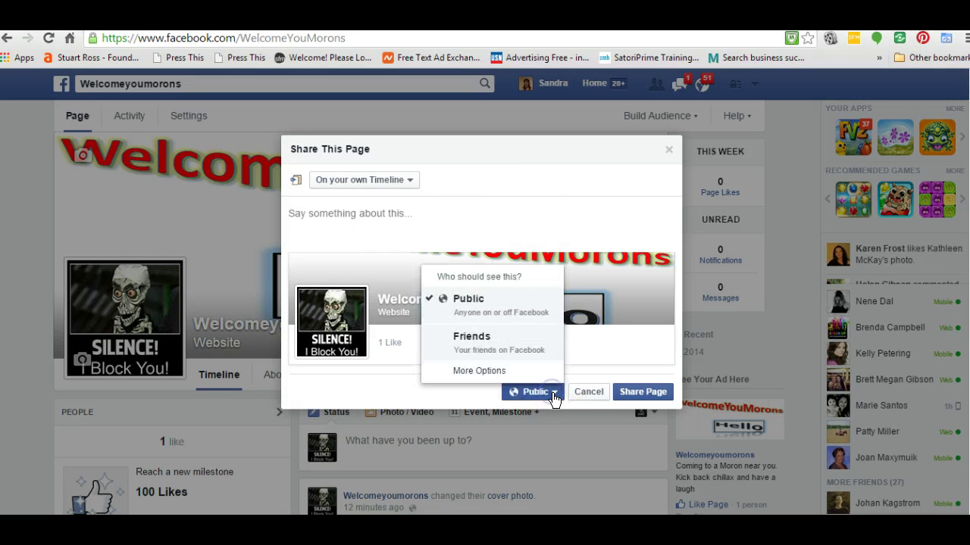
{"action": "left_click", "coordinate": [473, 371]}
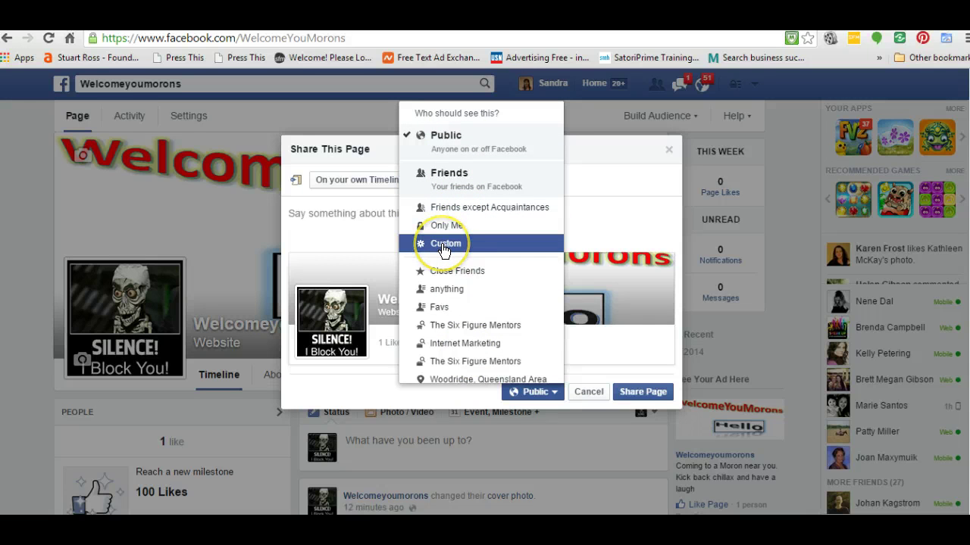
{"action": "scroll", "coordinate": [500, 285], "scroll_direction": "down", "scroll_amount": 2}
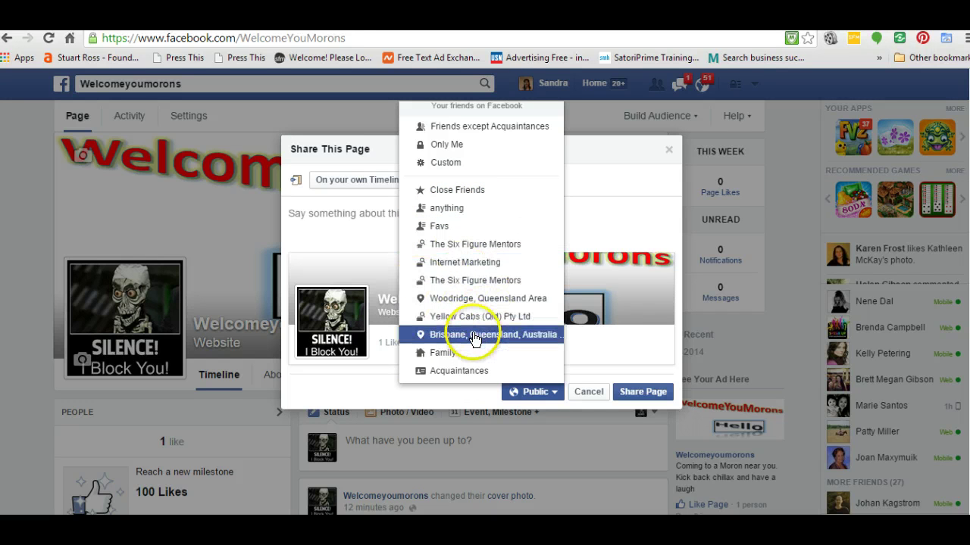
{"action": "scroll", "coordinate": [472, 339], "scroll_direction": "up", "scroll_amount": 3}
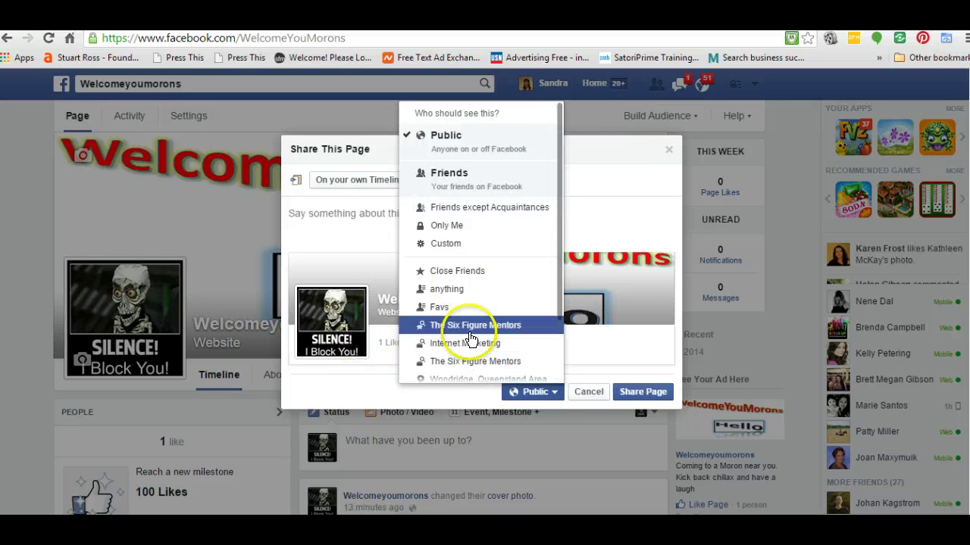
{"action": "left_click", "coordinate": [589, 393]}
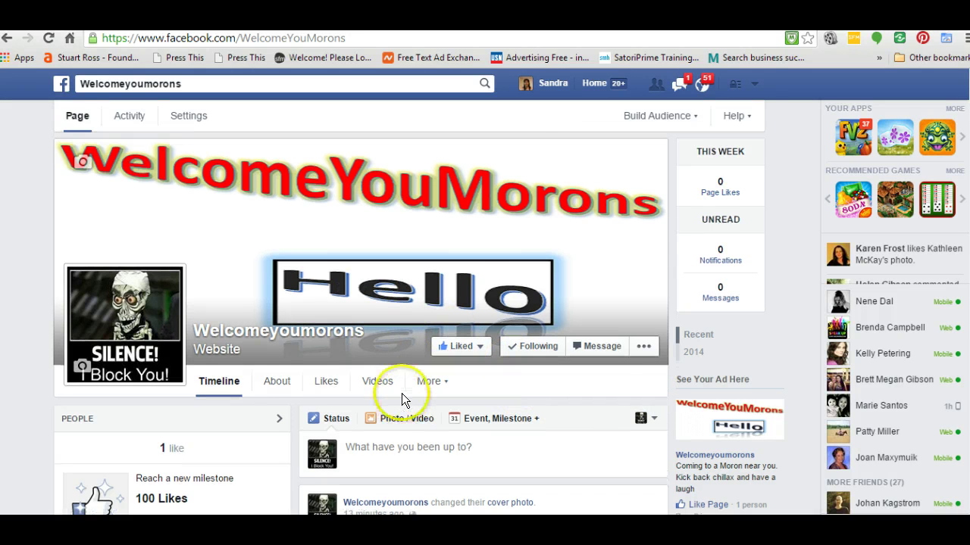
{"action": "scroll", "coordinate": [402, 393], "scroll_direction": "down", "scroll_amount": 3}
{"action": "scroll", "coordinate": [402, 393], "scroll_direction": "up", "scroll_amount": 3}
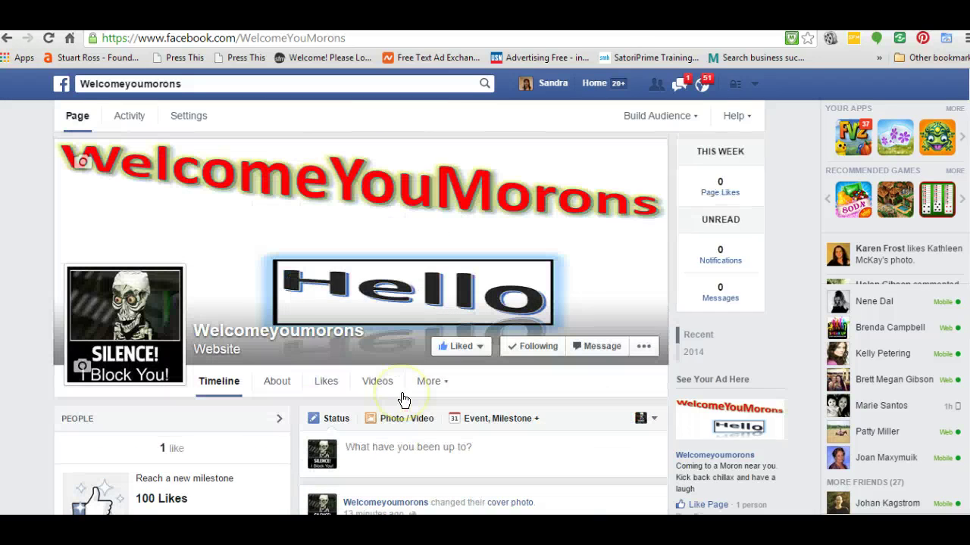